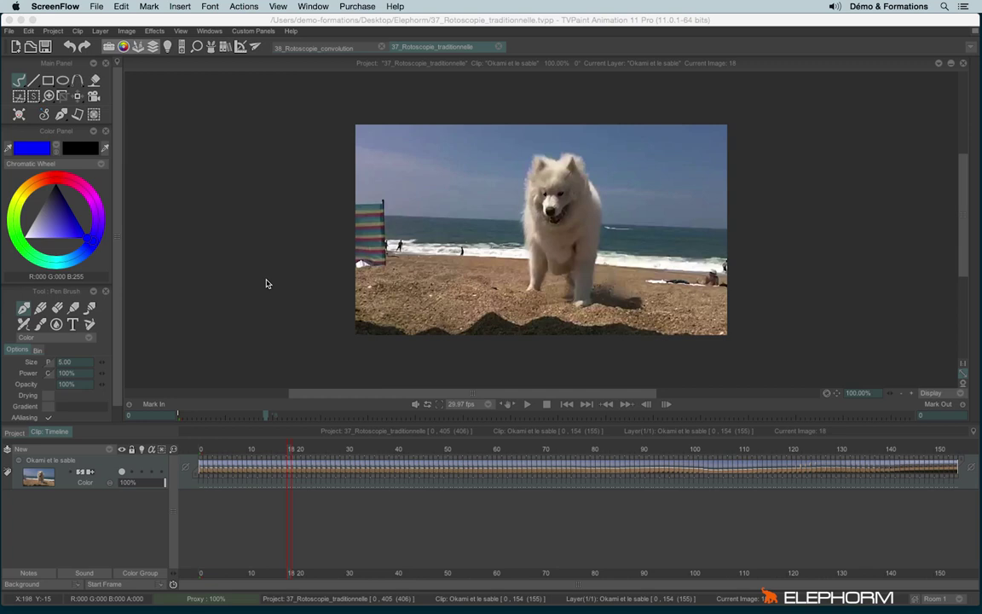
Play the dog clip from frame 0 to review the camera movement, and stop the playback.
drag(207, 451, 202, 480)
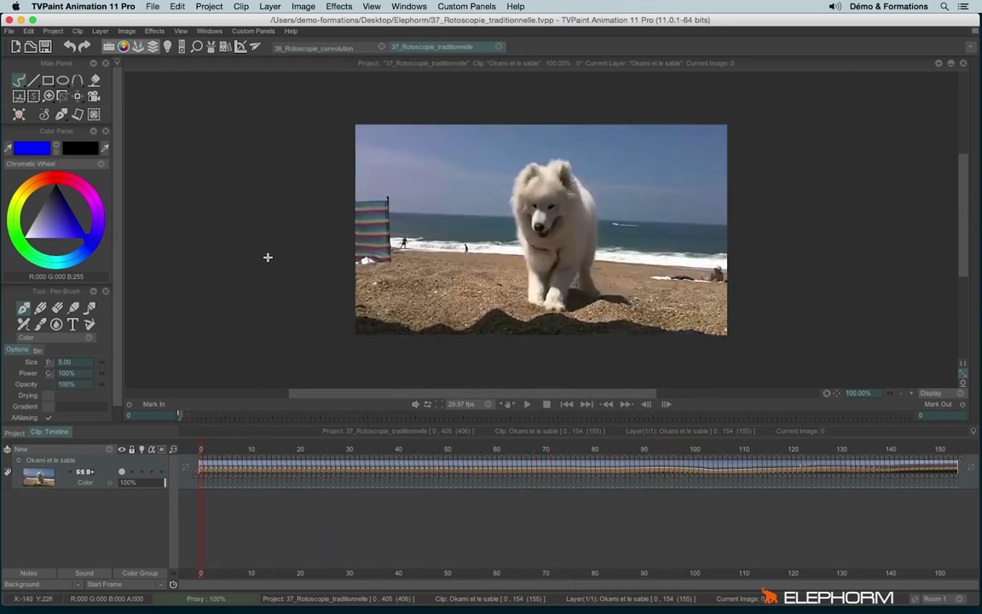
click(527, 404)
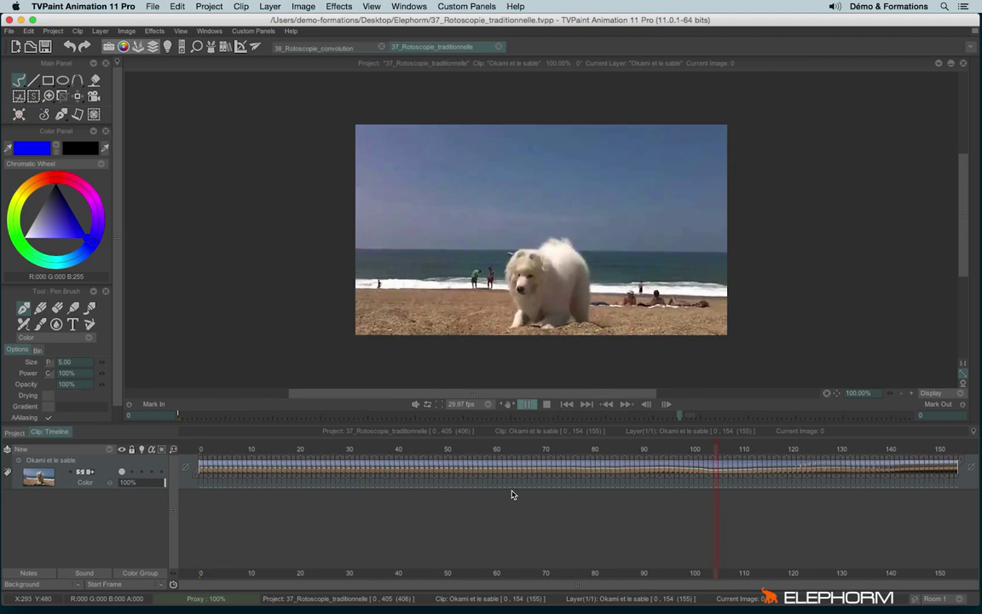
click(546, 405)
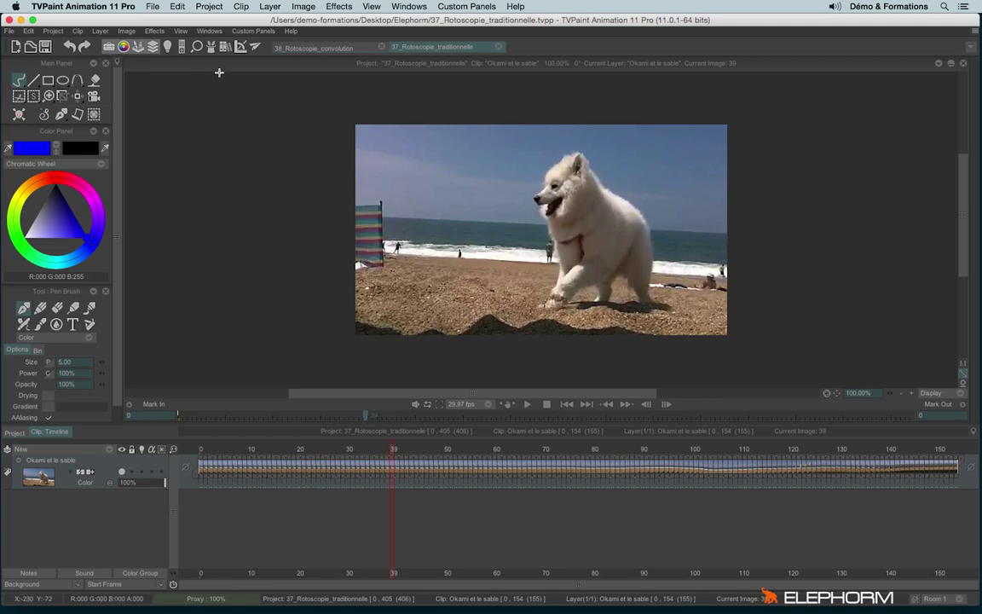
Open the Pixel Tracker and place its window beside the video image.
click(210, 32)
mouse_move(224, 126)
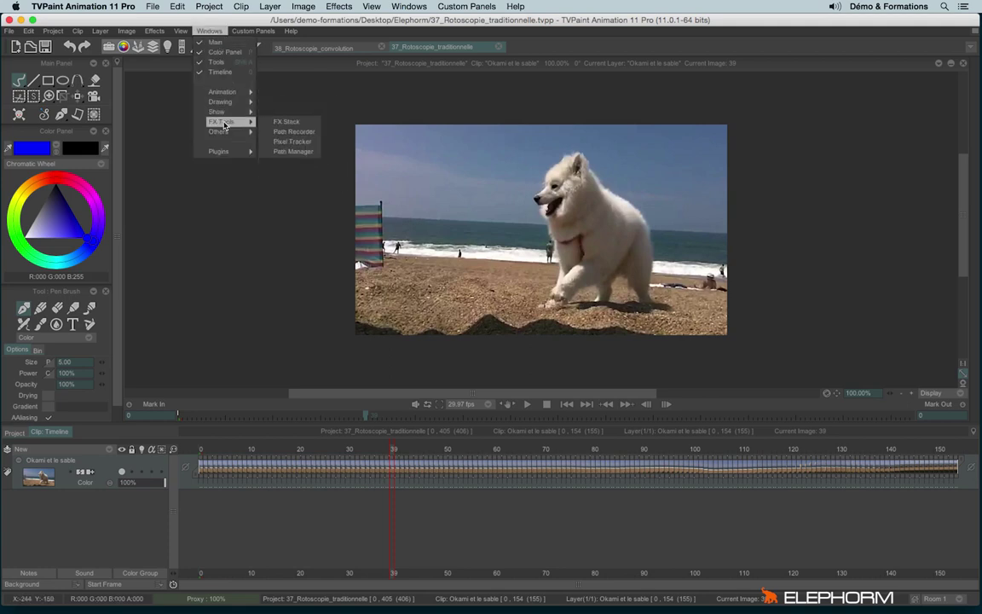
click(310, 145)
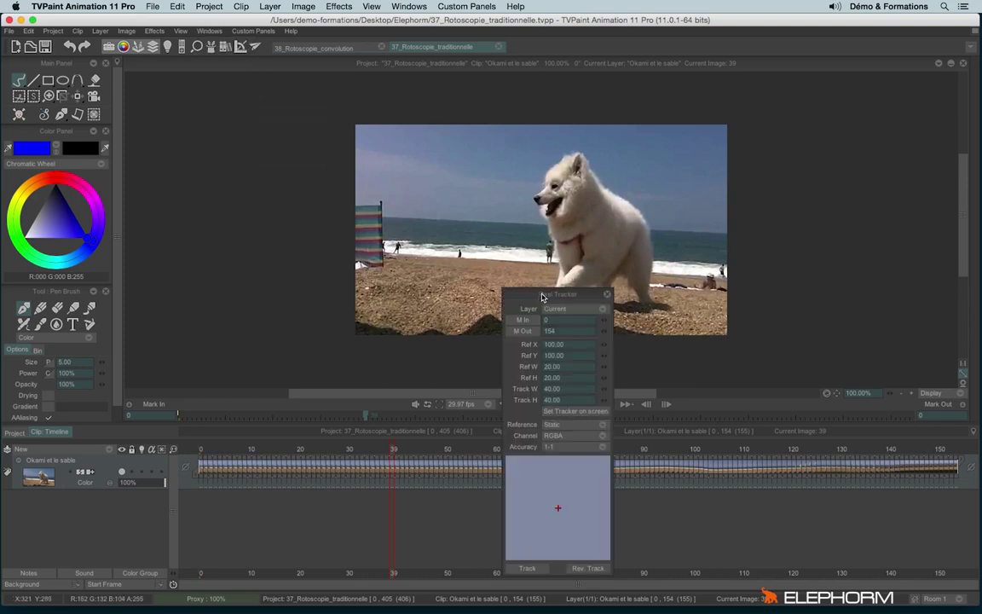
drag(485, 266, 179, 96)
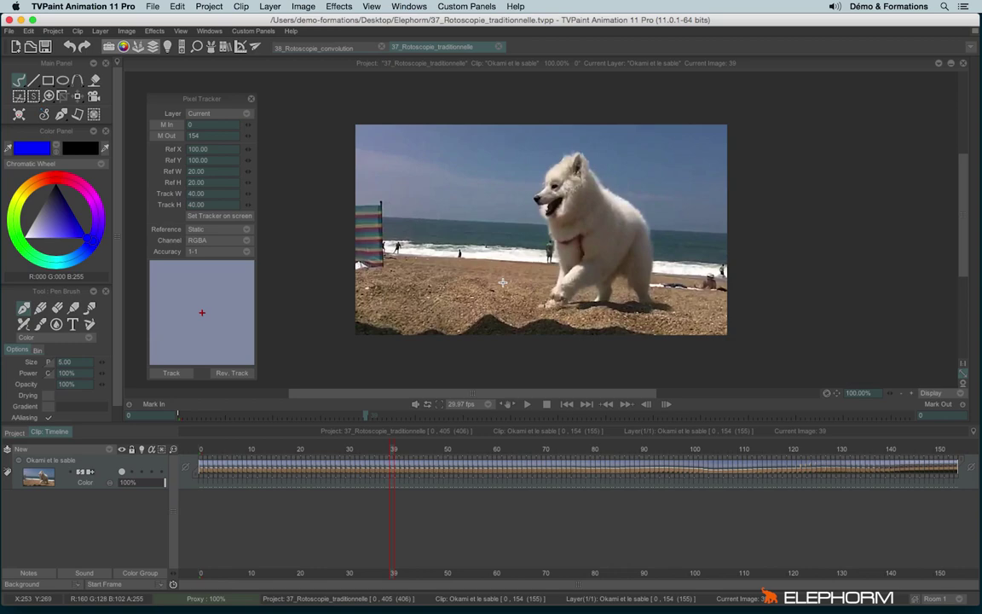
Show the tracker on screen and place it over the small figure at the waterline in frame 0.
click(206, 217)
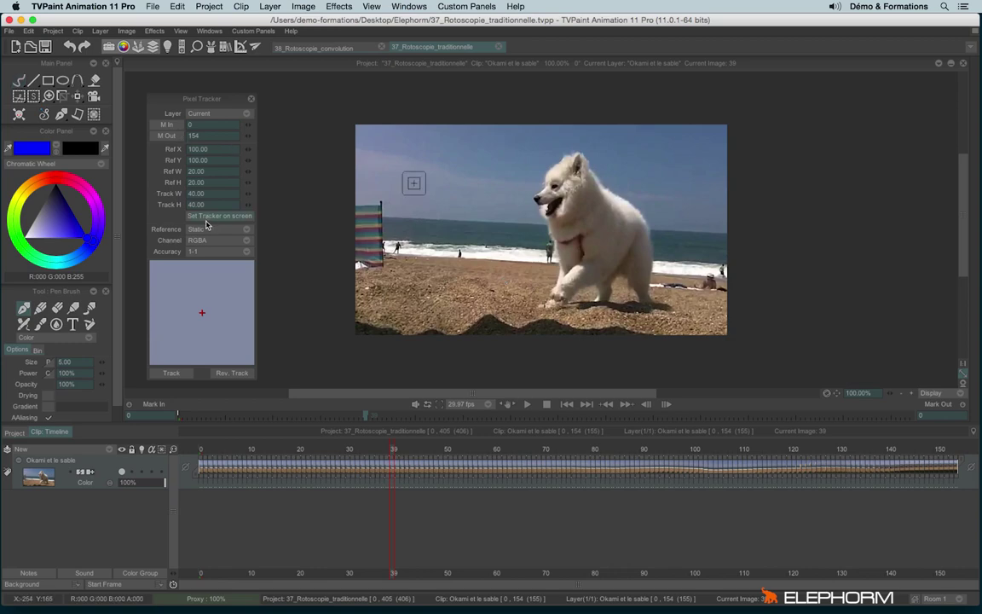
drag(412, 181, 459, 252)
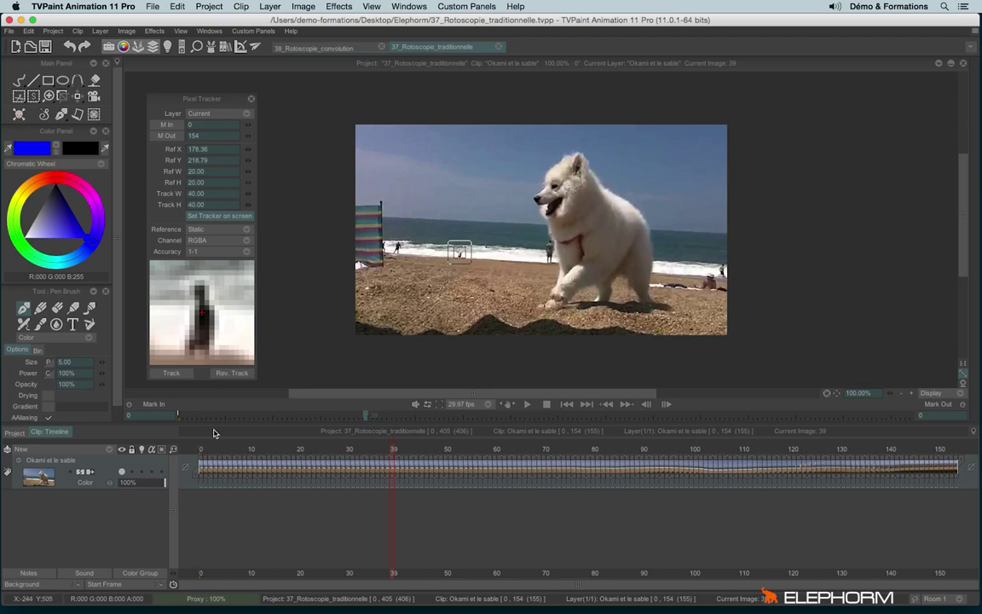
drag(212, 447, 180, 445)
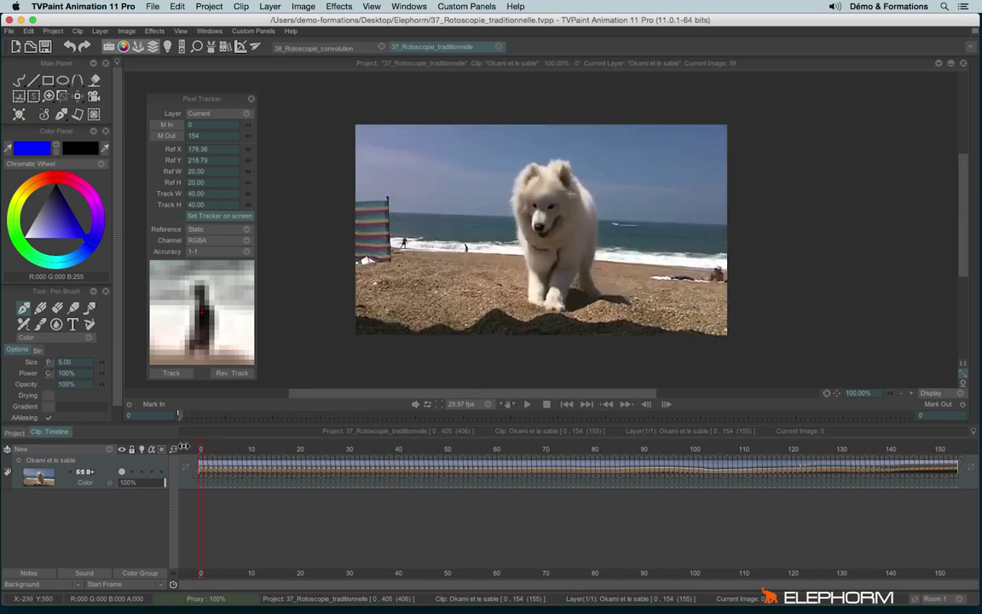
click(204, 217)
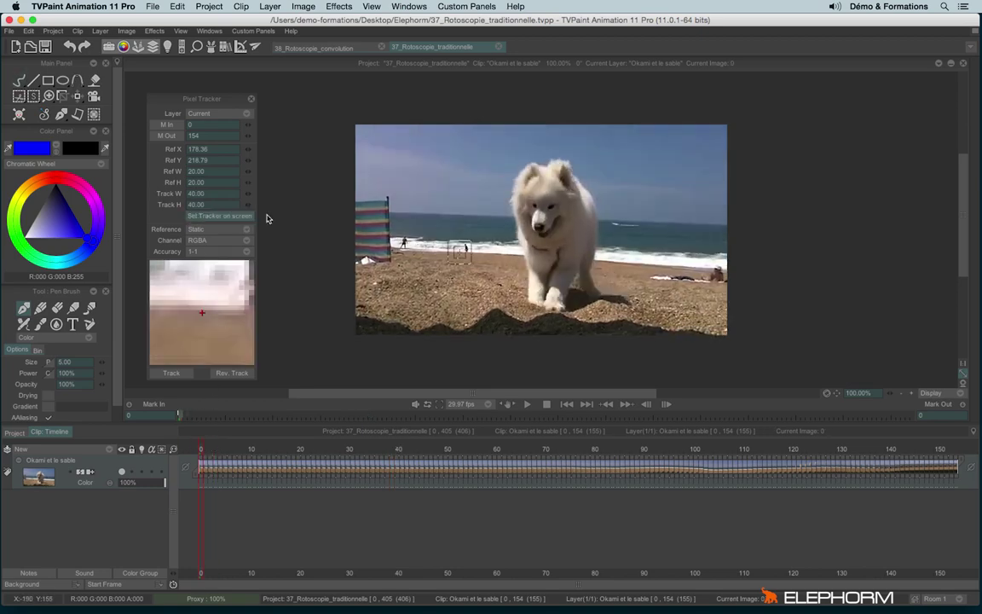
click(466, 246)
drag(467, 248, 466, 248)
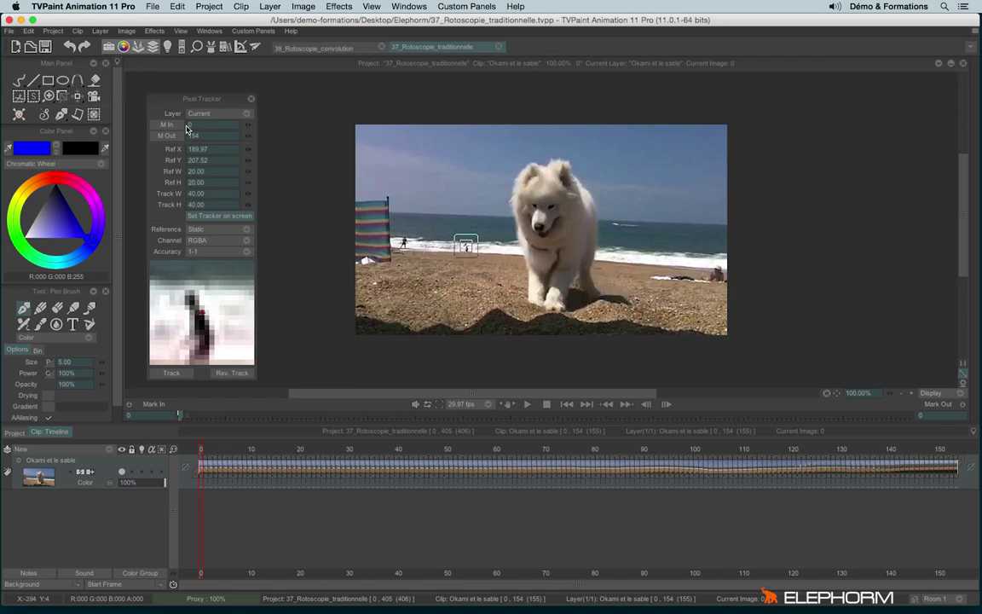
Set the tracker's mark out to frame 129, track the figure from frame 0, and name the tracker Track 1.
drag(202, 450, 834, 476)
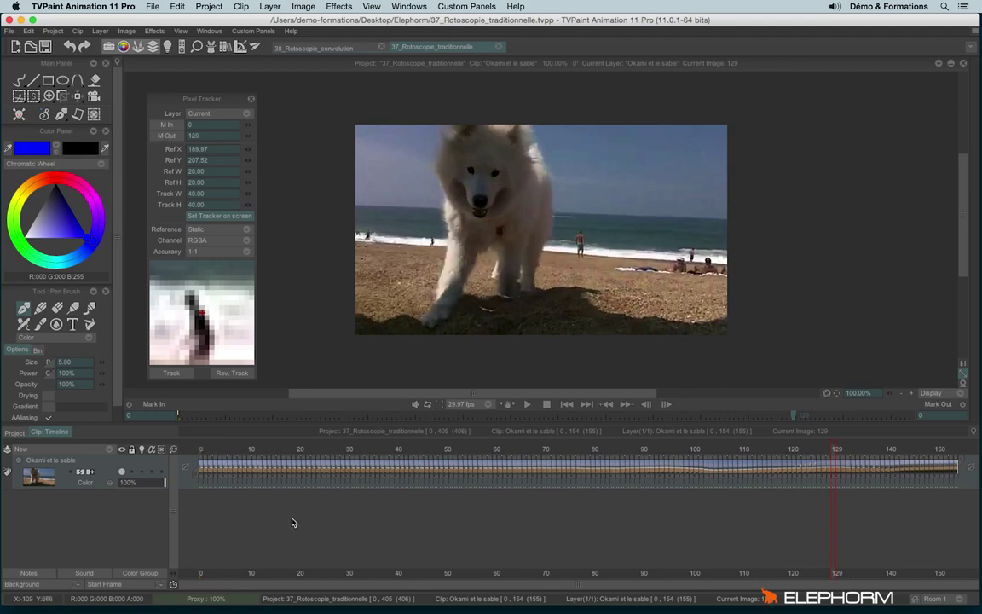
drag(202, 449, 188, 449)
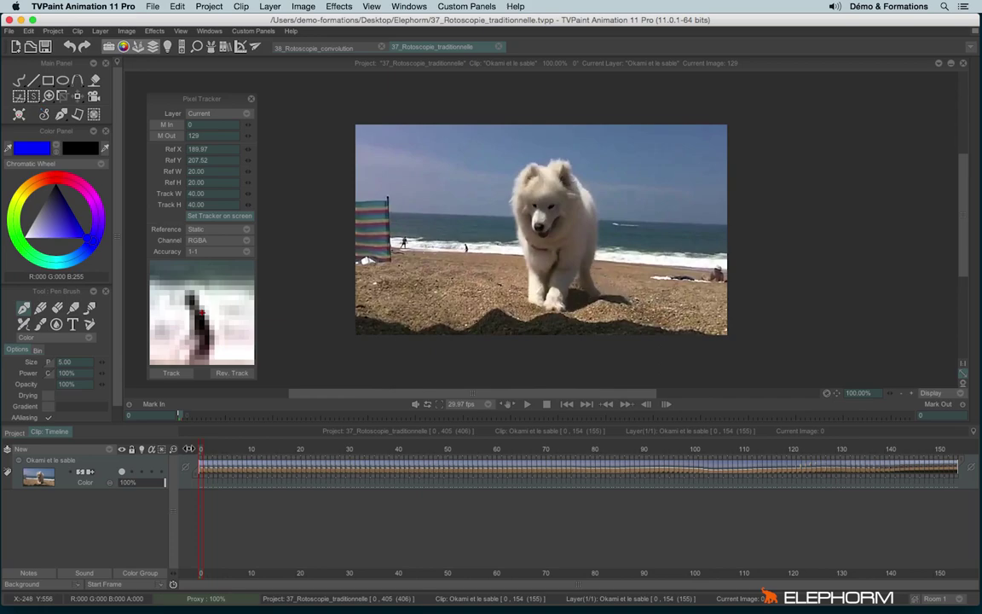
click(171, 373)
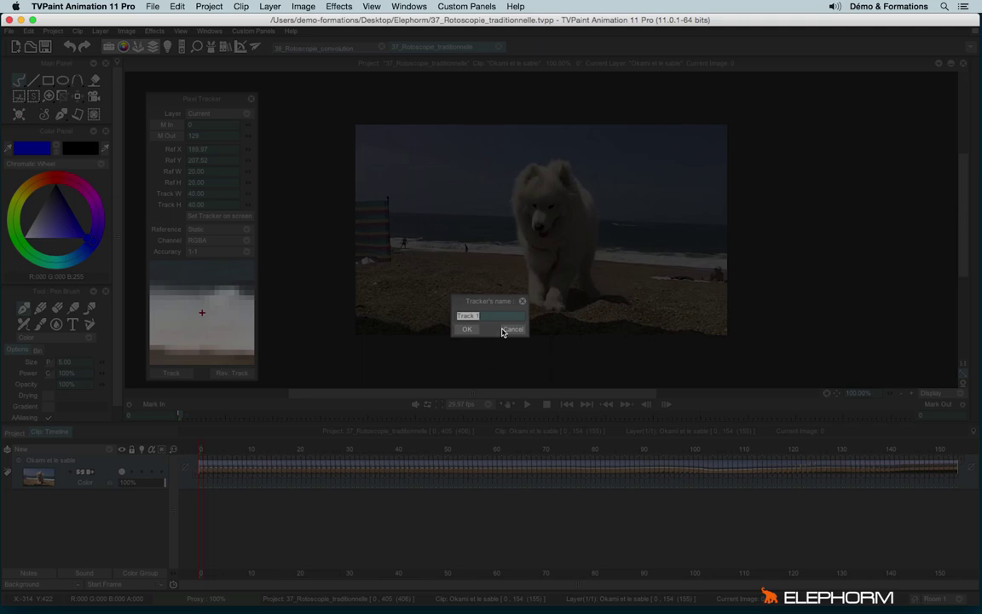
click(465, 331)
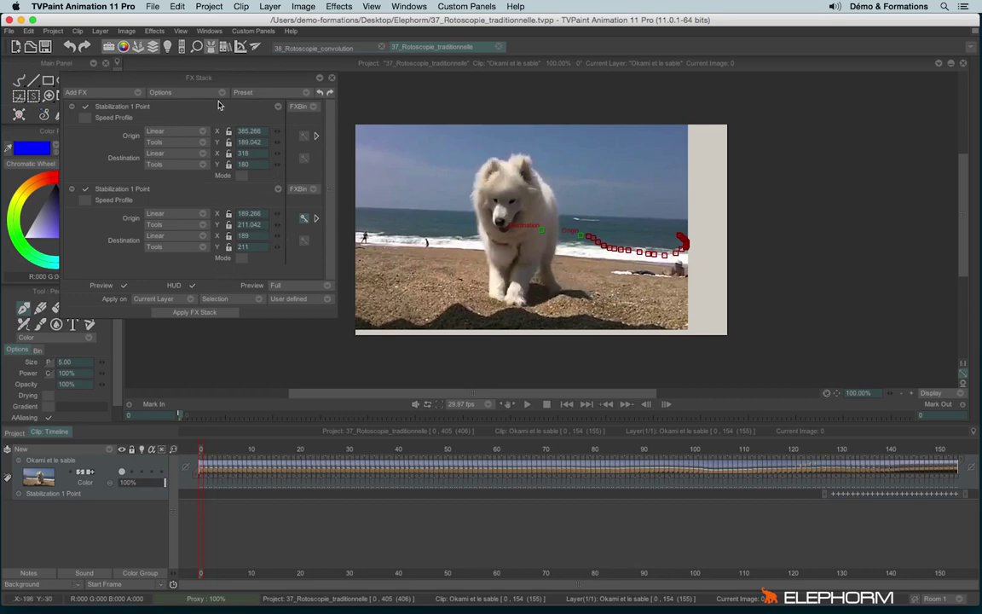
Disable the existing Stabilization 1 Point effects in the FX Stack and collapse their settings.
click(85, 106)
click(72, 106)
click(72, 119)
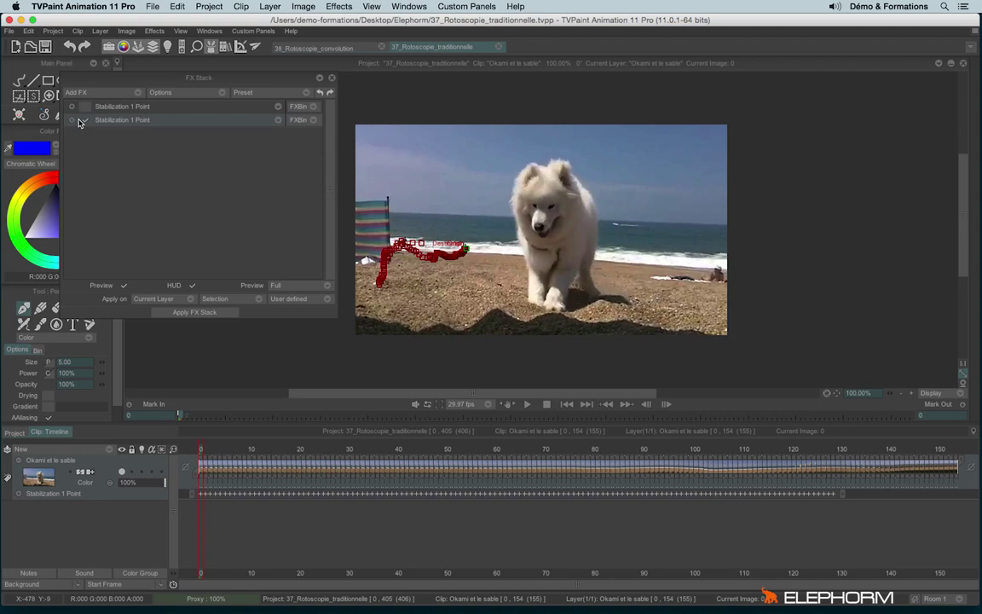
Add a new Stabilization 1 Point effect and copy the tracked path from the path bin to its Origin.
click(104, 91)
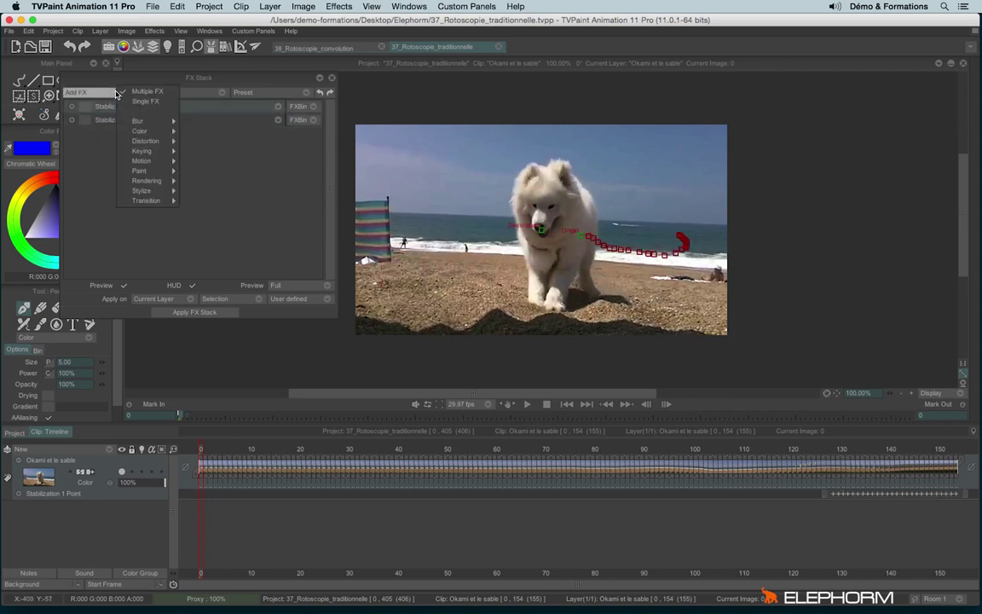
mouse_move(149, 165)
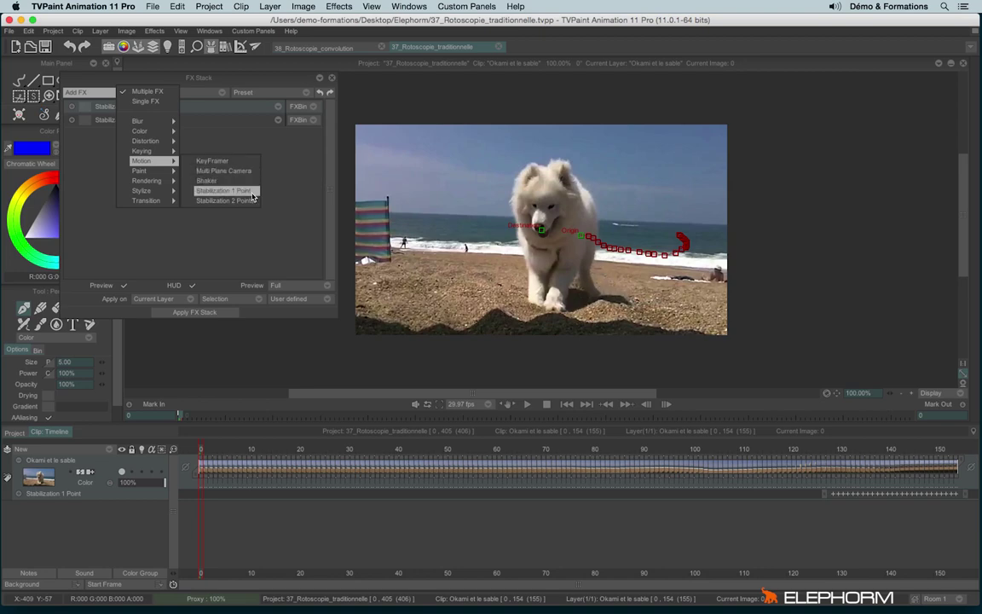
click(224, 190)
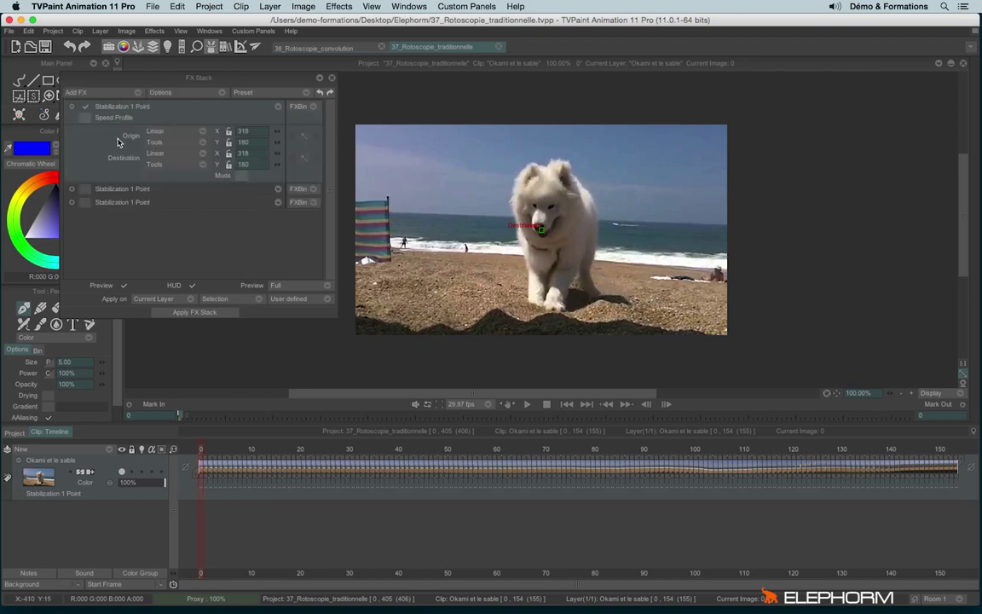
click(153, 142)
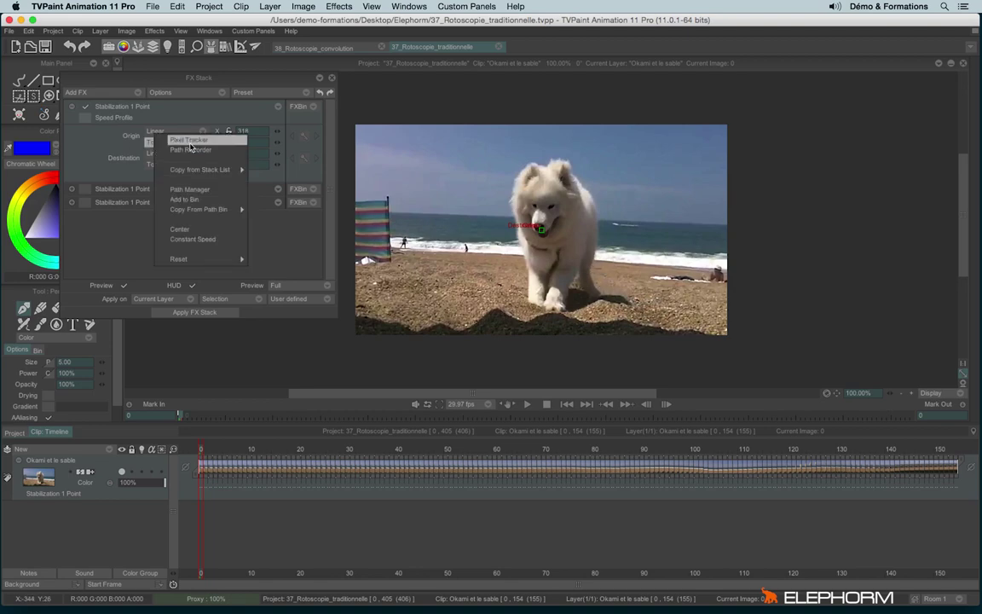
mouse_move(209, 175)
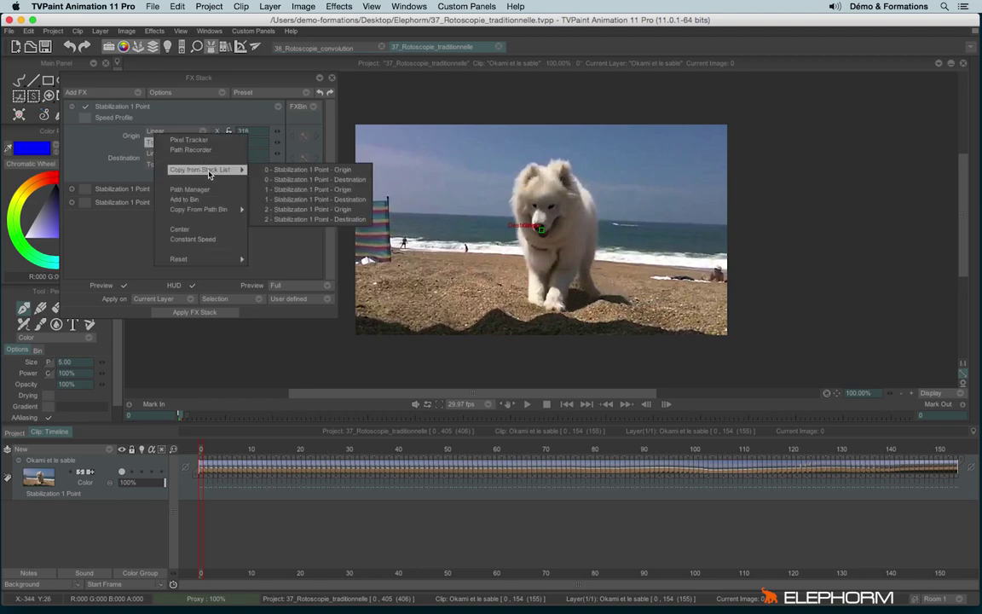
mouse_move(208, 211)
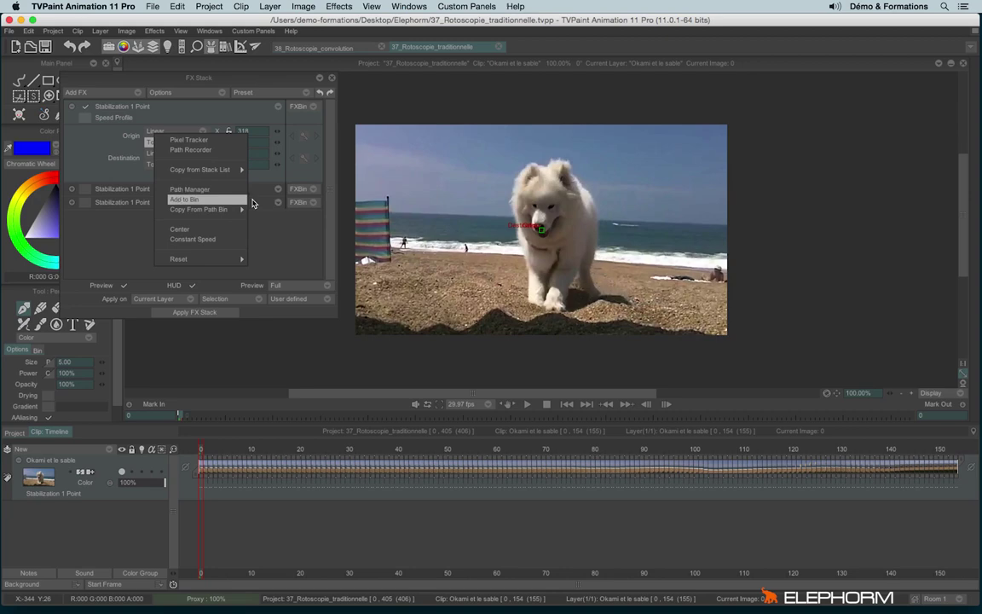
click(276, 220)
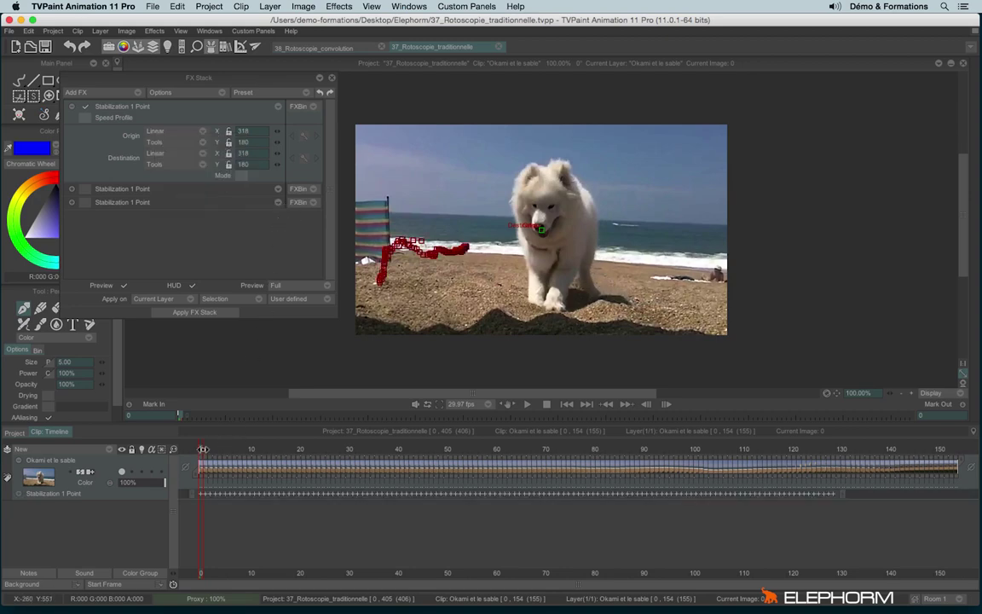
Move the stabilization's Destination onto the tracked figure at about X 190, Y 210, preview frames up to 142, and close the FX Stack.
mouse_move(203, 448)
mouse_down()
mouse_move(807, 470)
mouse_move(444, 469)
mouse_move(511, 477)
mouse_up()
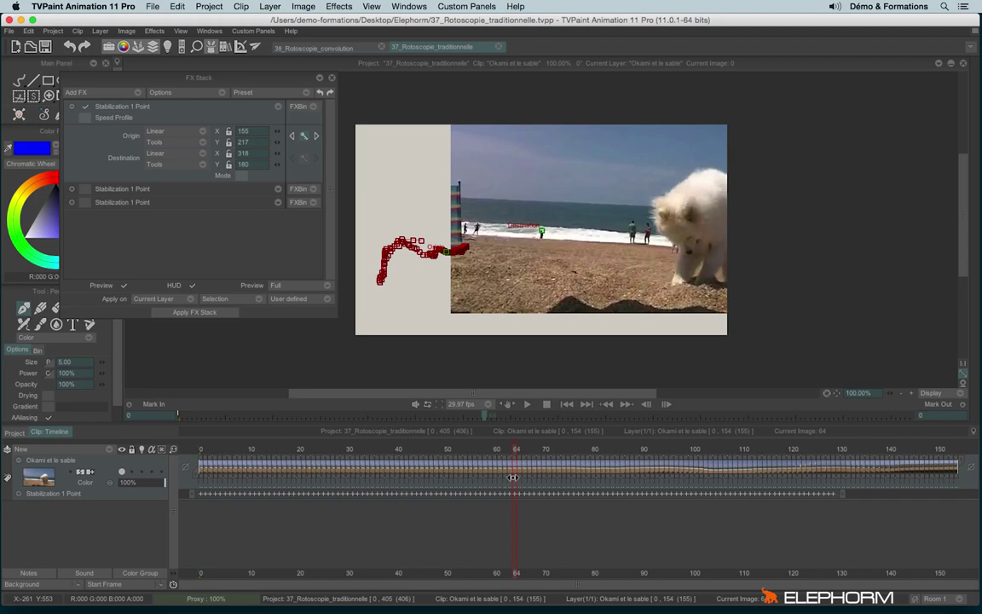
drag(514, 476, 201, 474)
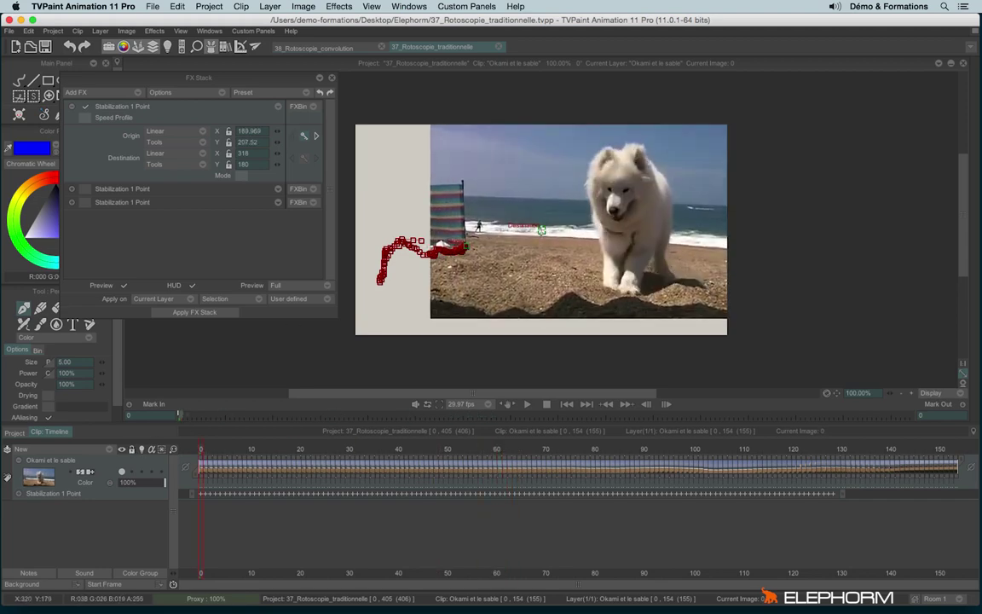
mouse_move(541, 230)
mouse_down()
mouse_move(491, 285)
mouse_move(402, 210)
mouse_move(462, 233)
mouse_move(466, 249)
mouse_up()
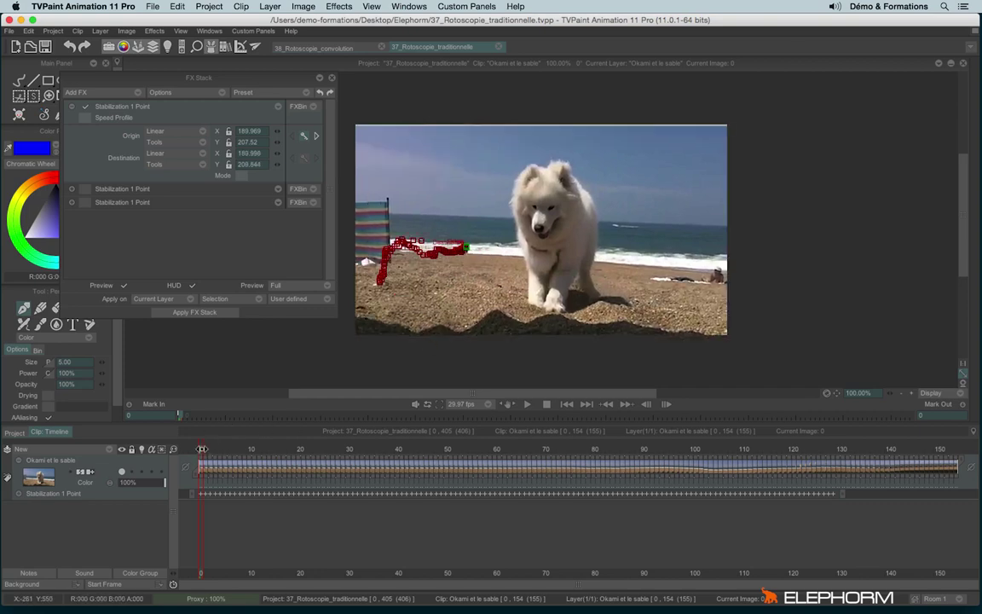
drag(202, 448, 893, 526)
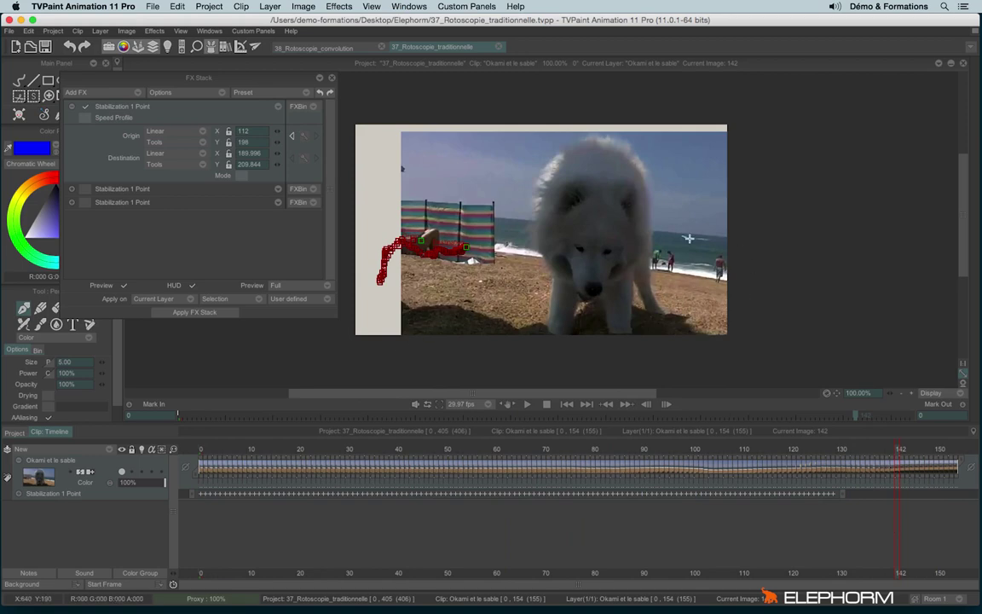
click(332, 80)
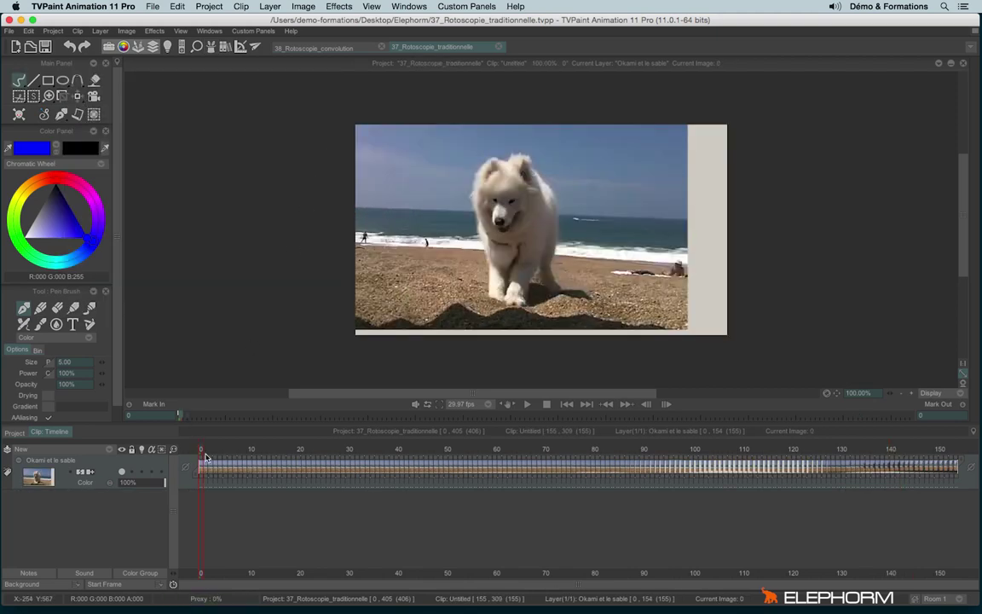
Scrub the stabilized Untitled clip from frame 0 to 131 and check its FX Stack.
drag(204, 455, 843, 486)
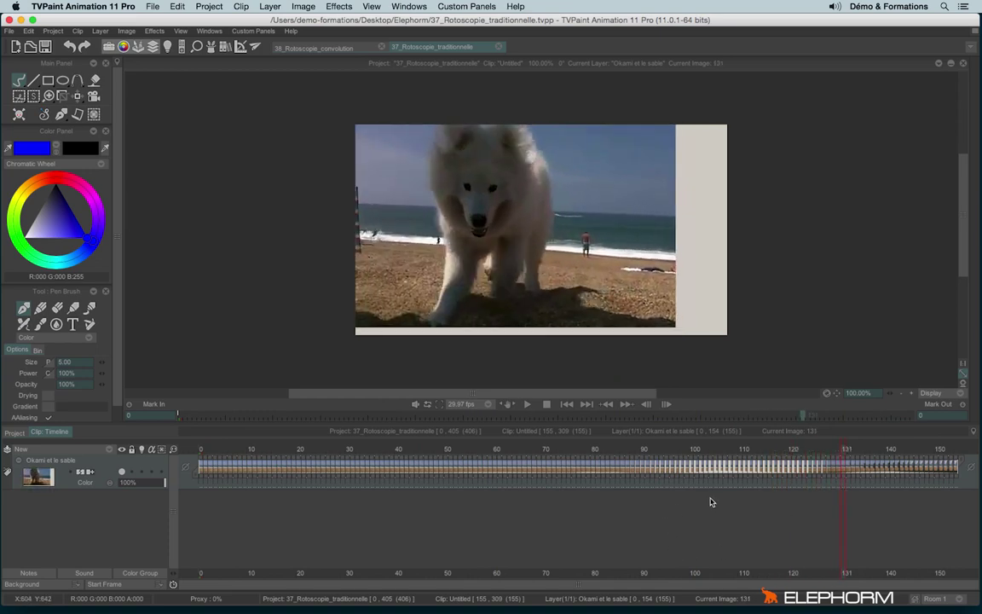
click(211, 46)
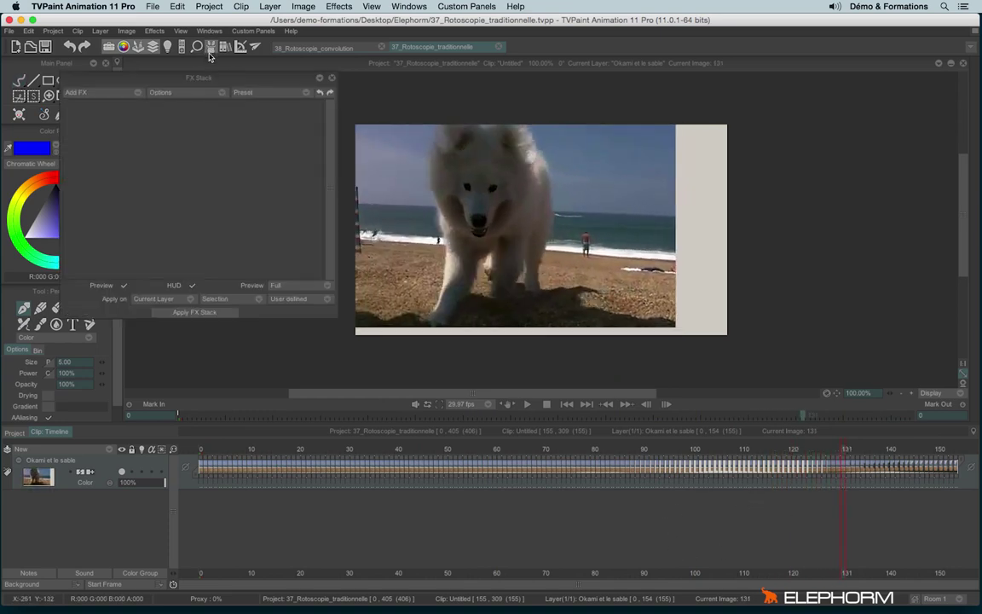
click(332, 80)
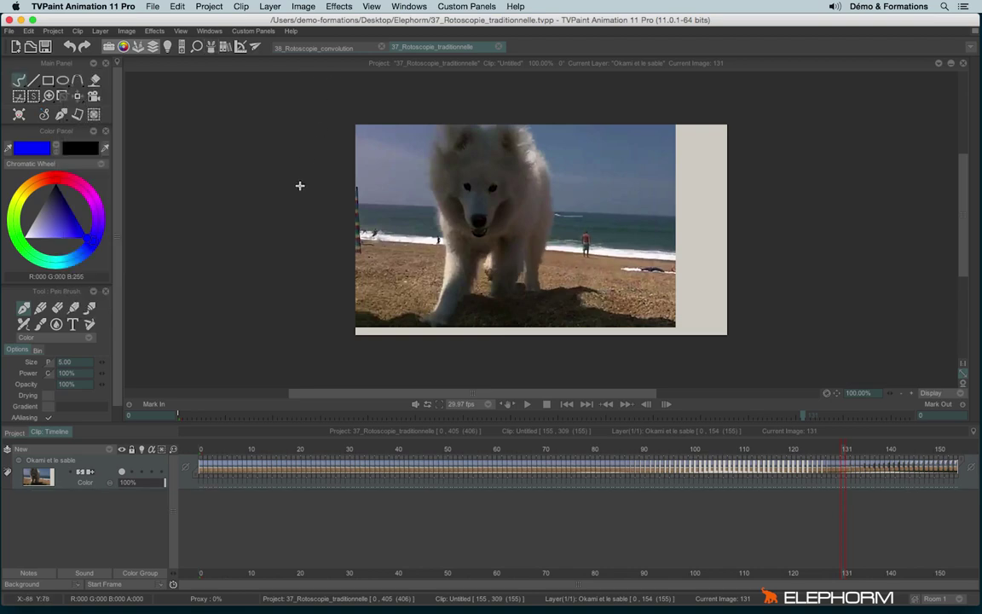
Reopen the Okami et le sable clip and enable the two earlier Stabilization 1 Point effects in place of the new one.
click(15, 432)
double_click(183, 455)
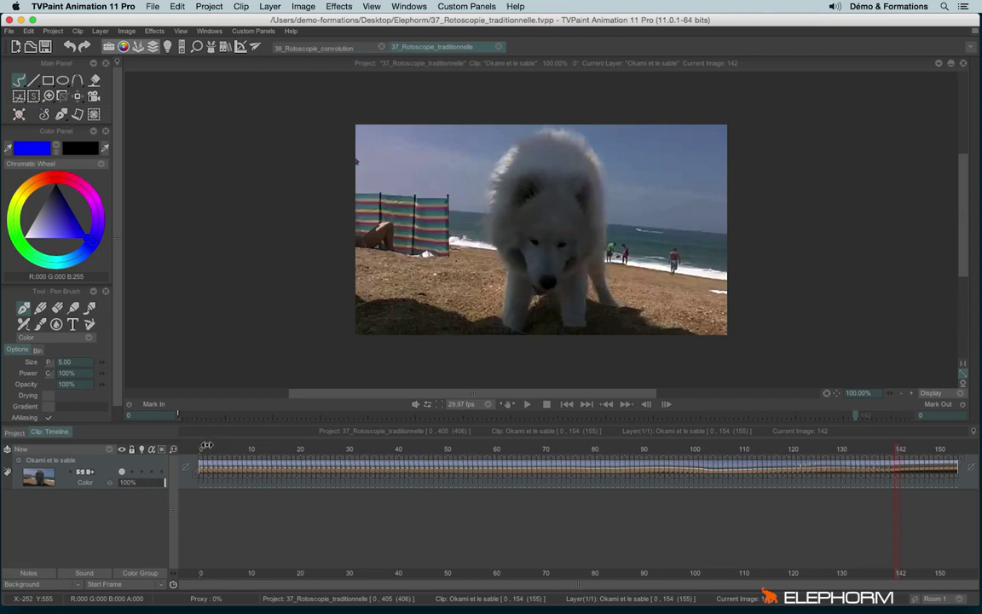
click(209, 47)
click(85, 189)
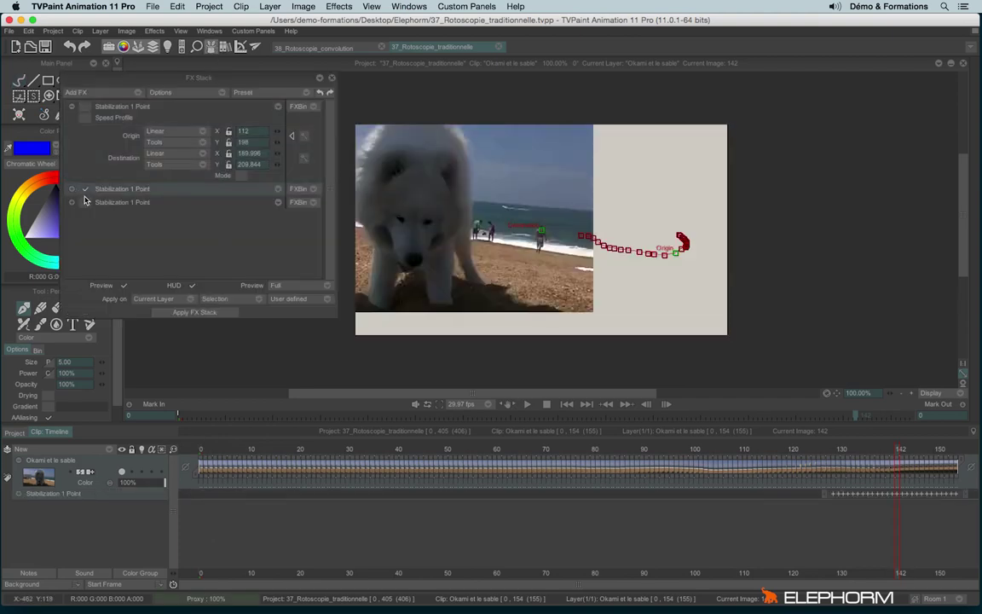
click(125, 191)
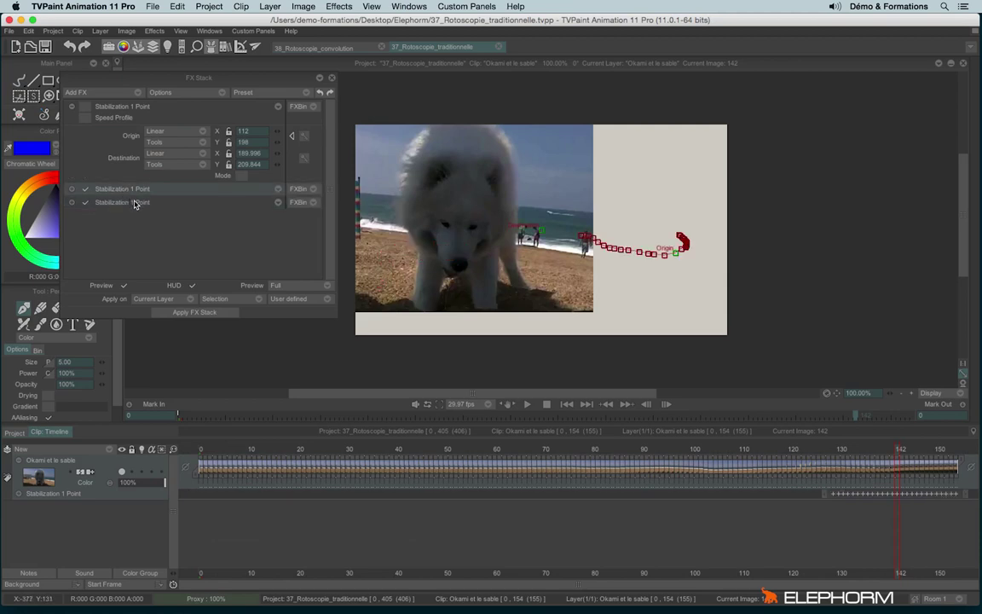
click(134, 202)
click(145, 190)
click(332, 80)
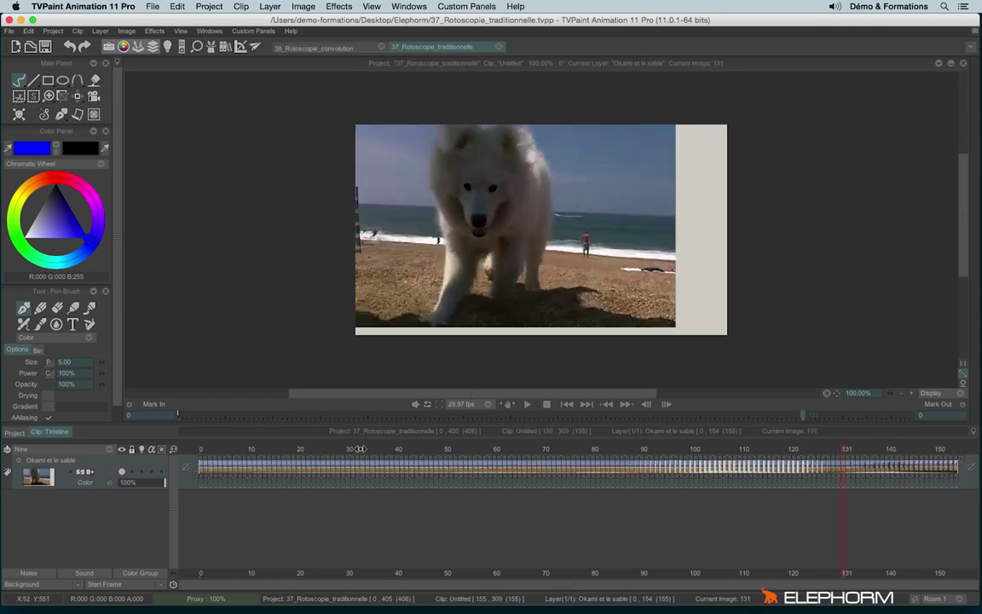
Play back the stabilized beach clip, stop it, and return to frame 9.
click(526, 403)
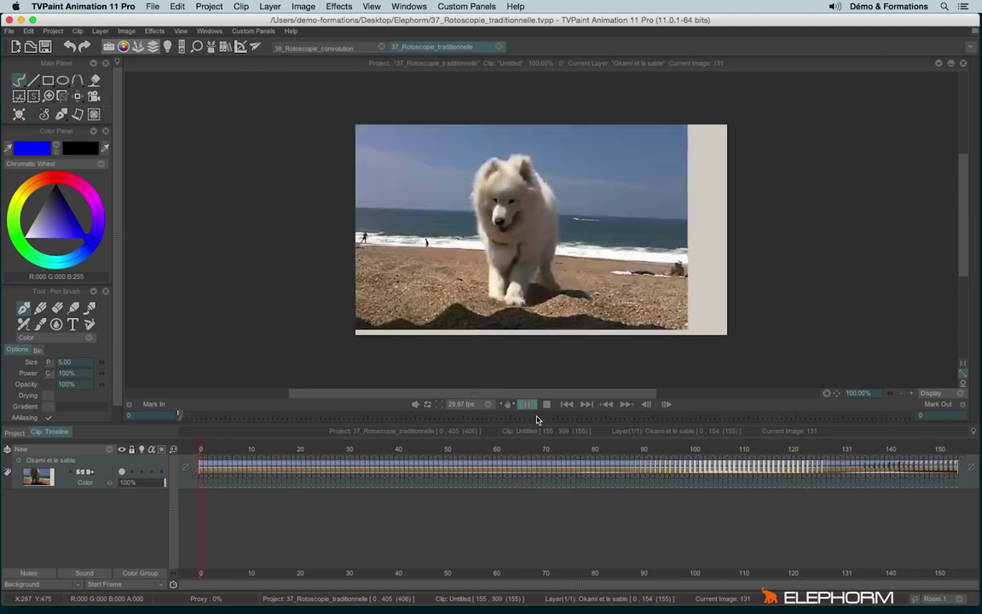
key(space)
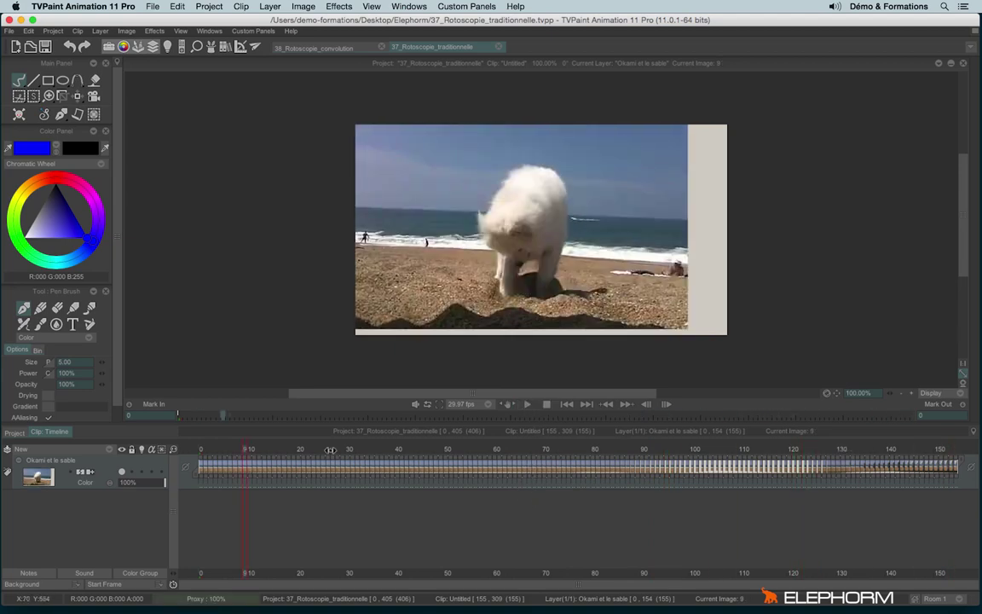
Add an Anim Layer above the footage, place its image at frame 109, and lower the Okami et le sable layer's opacity to 27%.
right_click(77, 459)
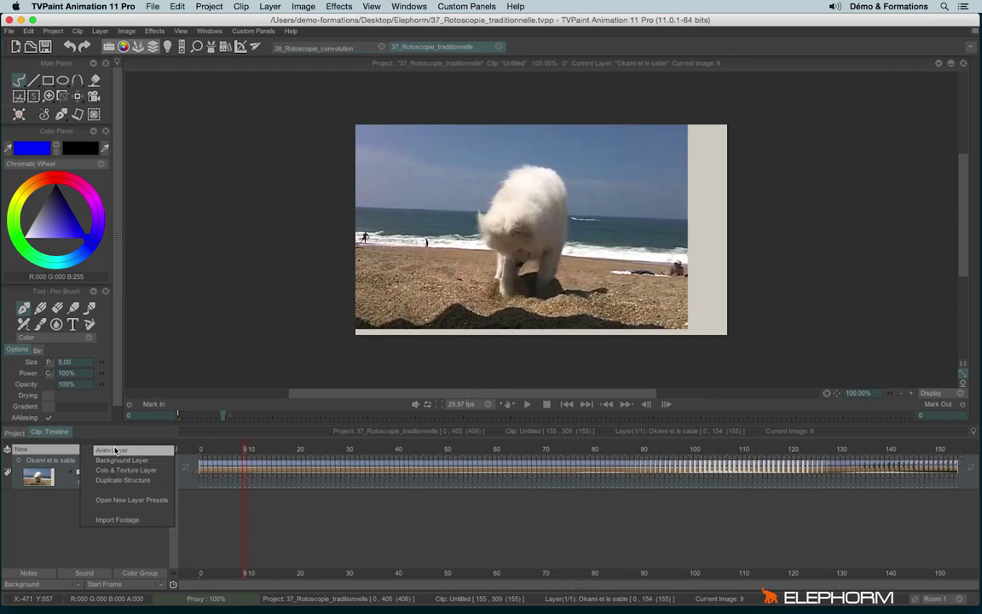
click(100, 448)
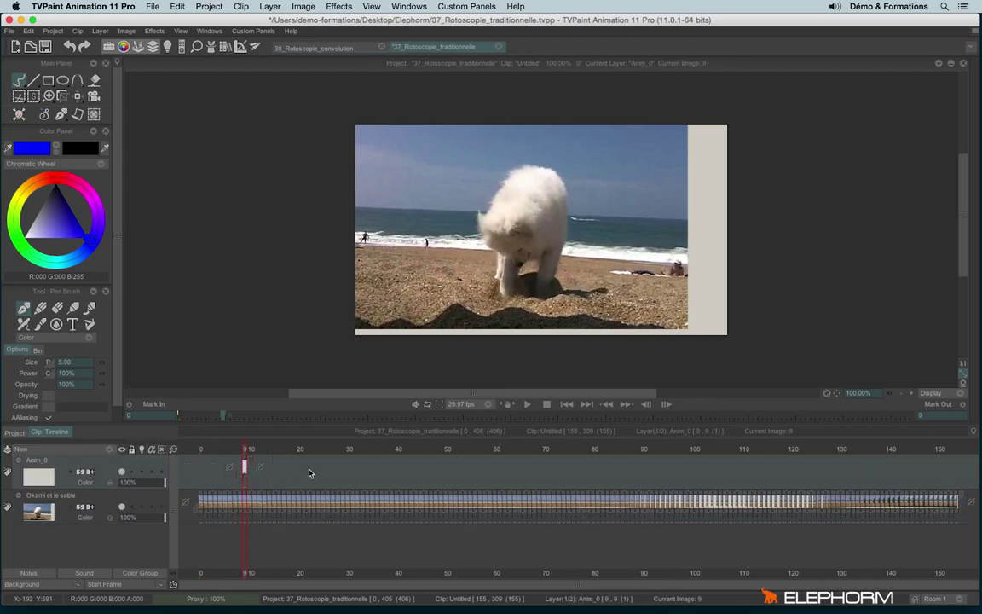
click(736, 469)
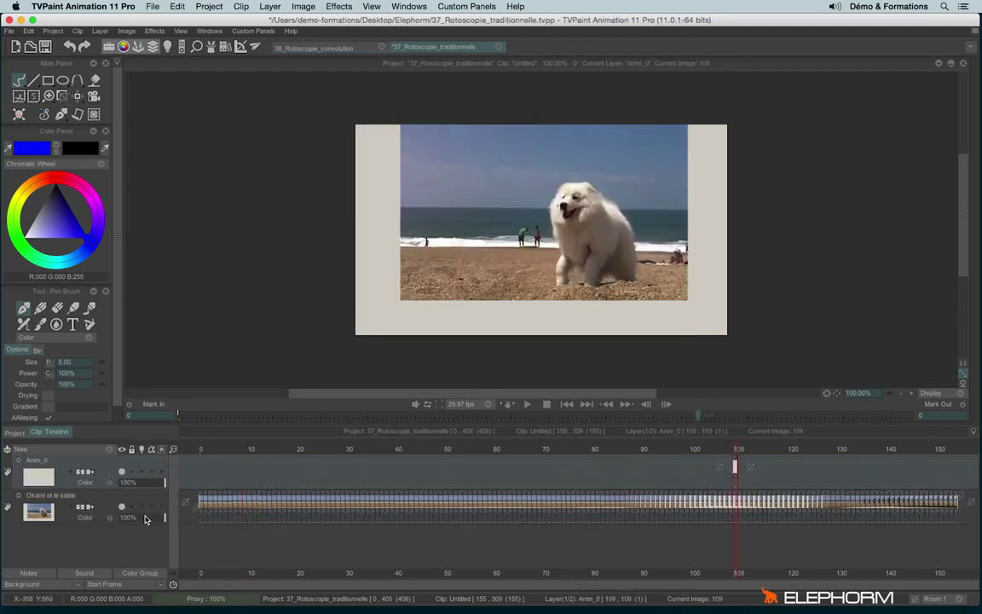
drag(145, 519, 130, 517)
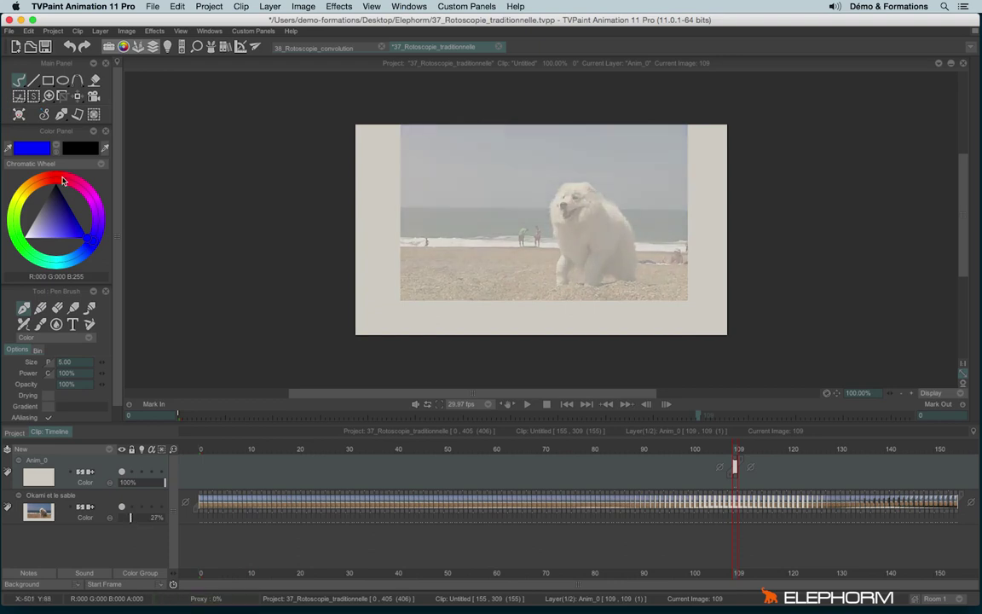
Switch the drawing color to black and trace the dog's head, chest, legs and back on frame 109.
click(57, 148)
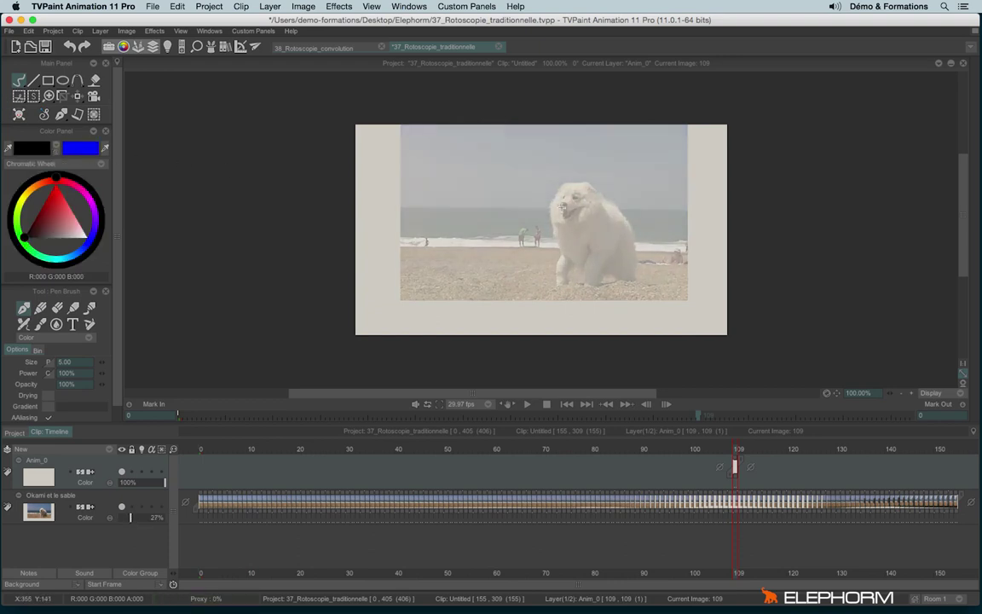
mouse_move(563, 213)
mouse_down()
mouse_move(573, 198)
mouse_move(587, 214)
mouse_move(585, 202)
mouse_move(549, 219)
mouse_up()
drag(550, 221, 572, 272)
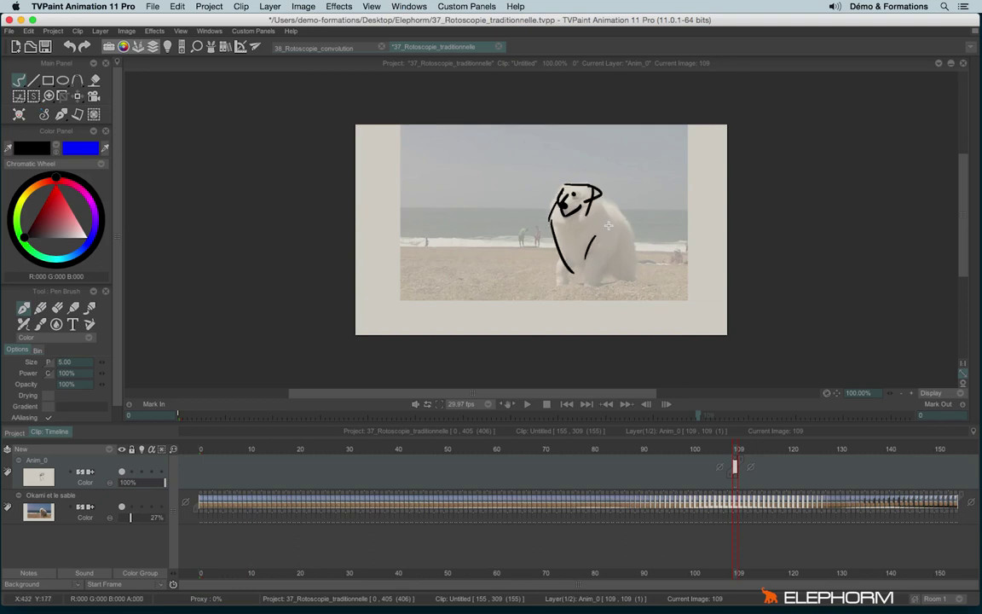
mouse_move(601, 223)
mouse_down()
mouse_move(593, 263)
mouse_move(603, 265)
mouse_move(590, 259)
mouse_move(587, 281)
mouse_move(599, 265)
mouse_move(592, 283)
mouse_move(557, 275)
mouse_up()
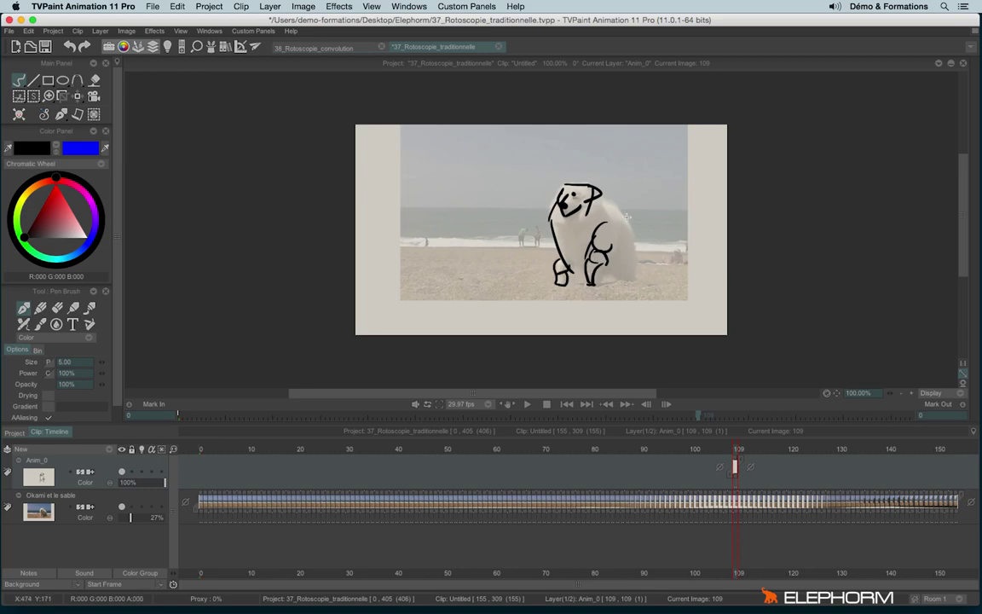
drag(614, 212, 640, 271)
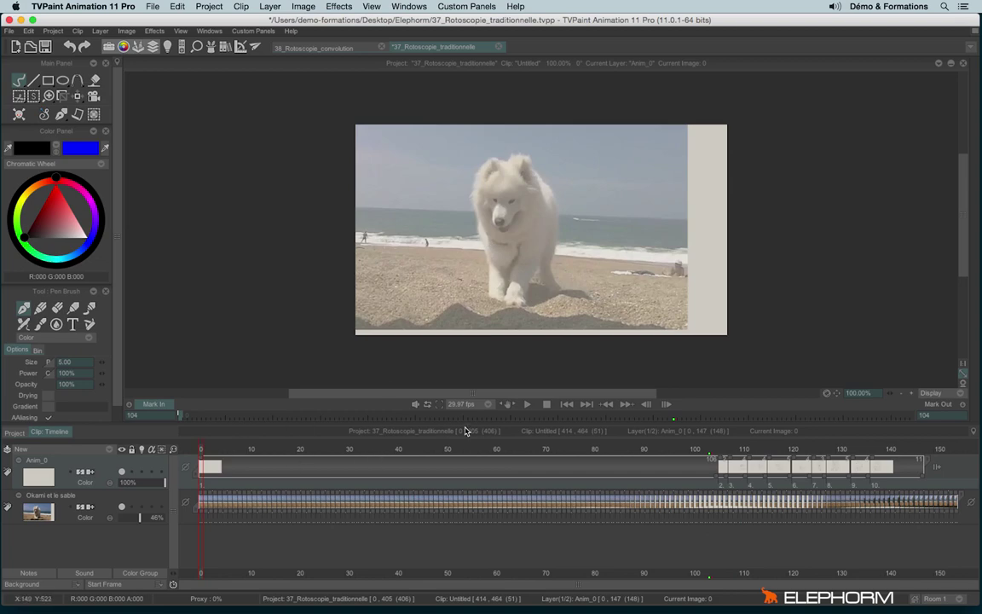
Play the clip with the rotoscope drawings laid over the faded footage and scrub through the drawn frames.
click(527, 405)
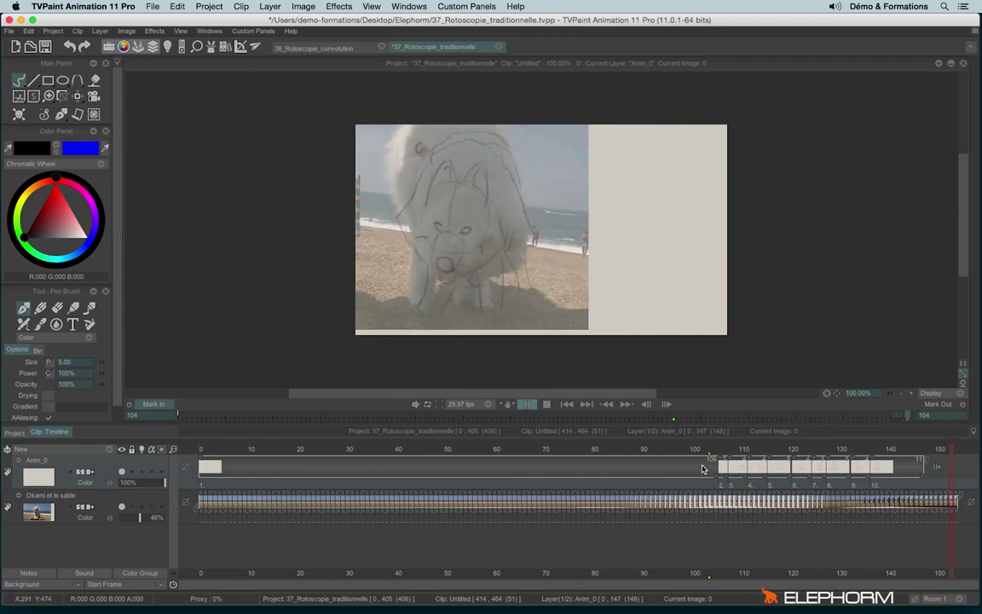
click(547, 404)
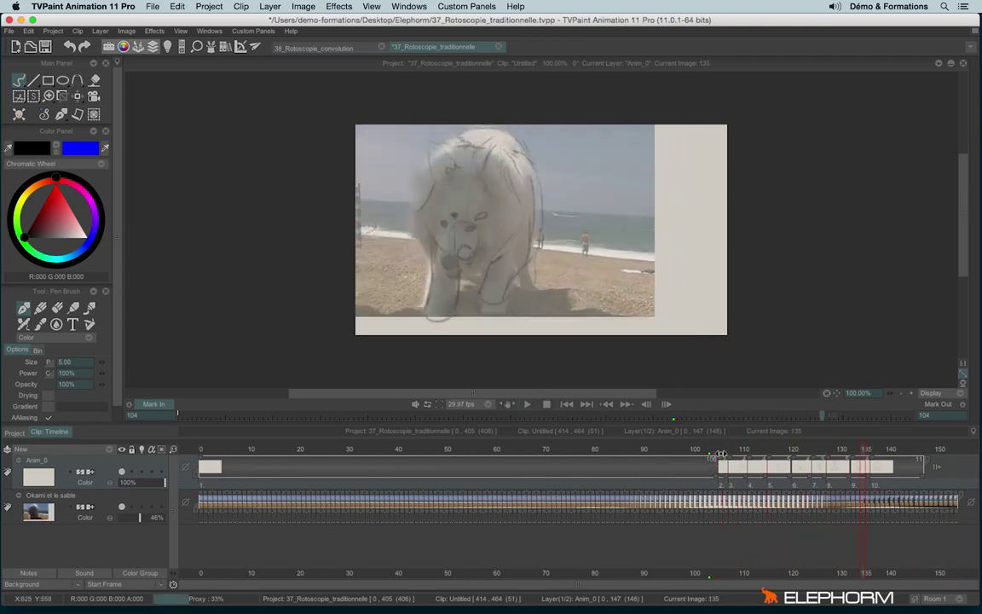
mouse_move(749, 452)
mouse_down()
mouse_move(806, 453)
mouse_move(750, 456)
mouse_up()
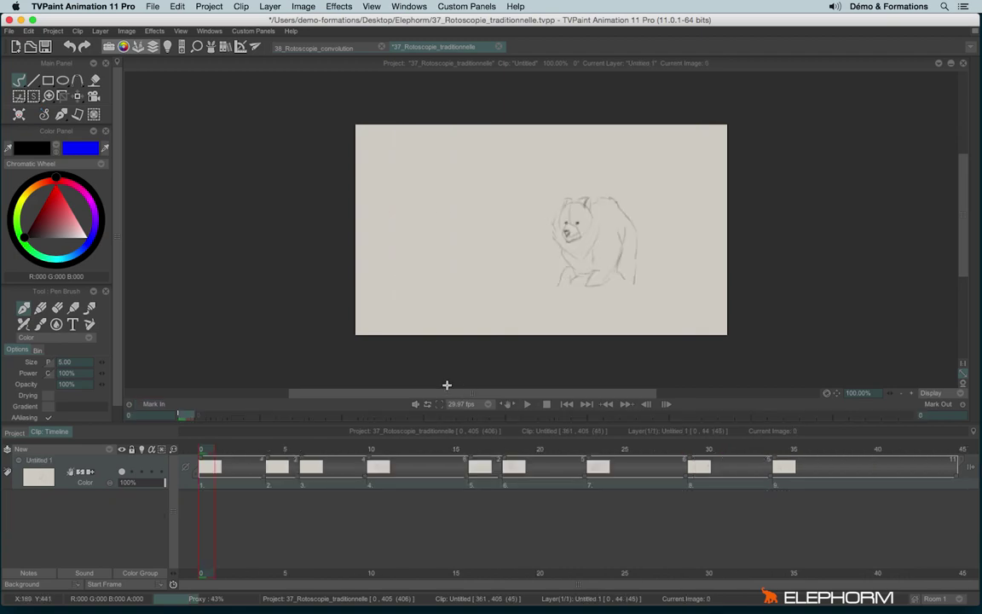
Play the clip that holds only the pencil drawings from frame 0 and stop it.
mouse_move(204, 449)
mouse_down()
mouse_move(723, 449)
mouse_move(194, 436)
mouse_up()
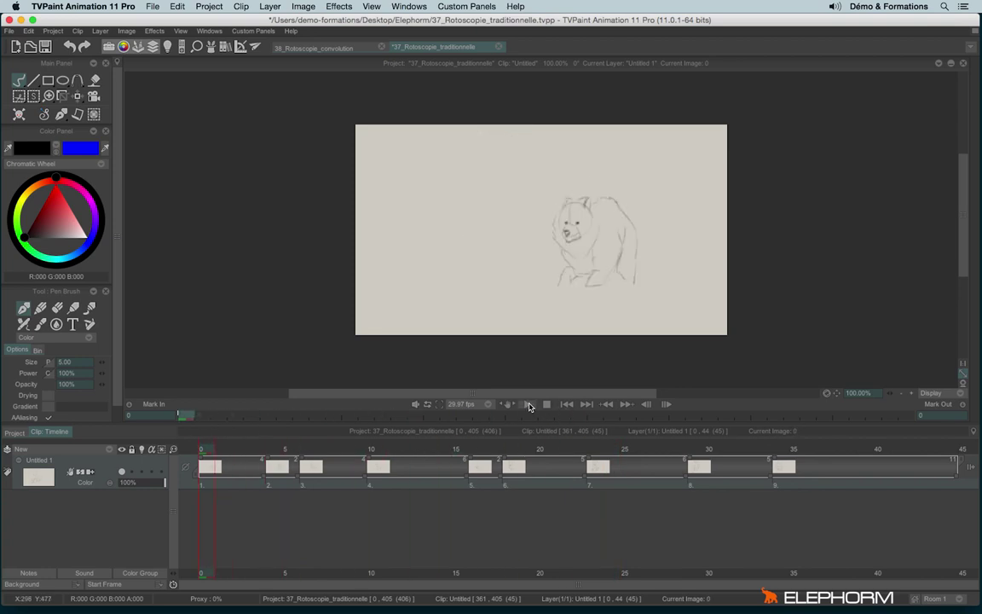
click(528, 404)
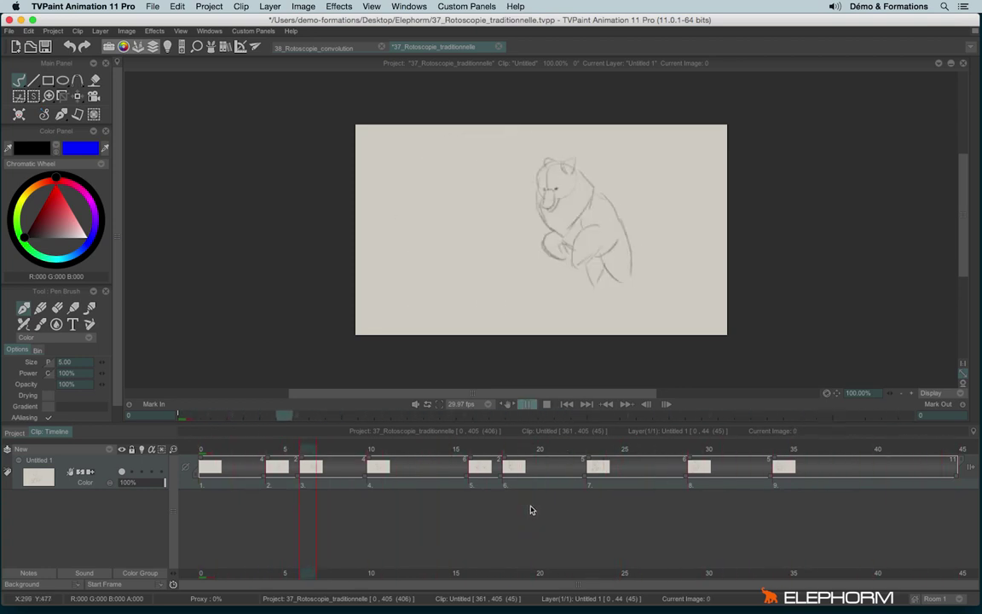
click(547, 405)
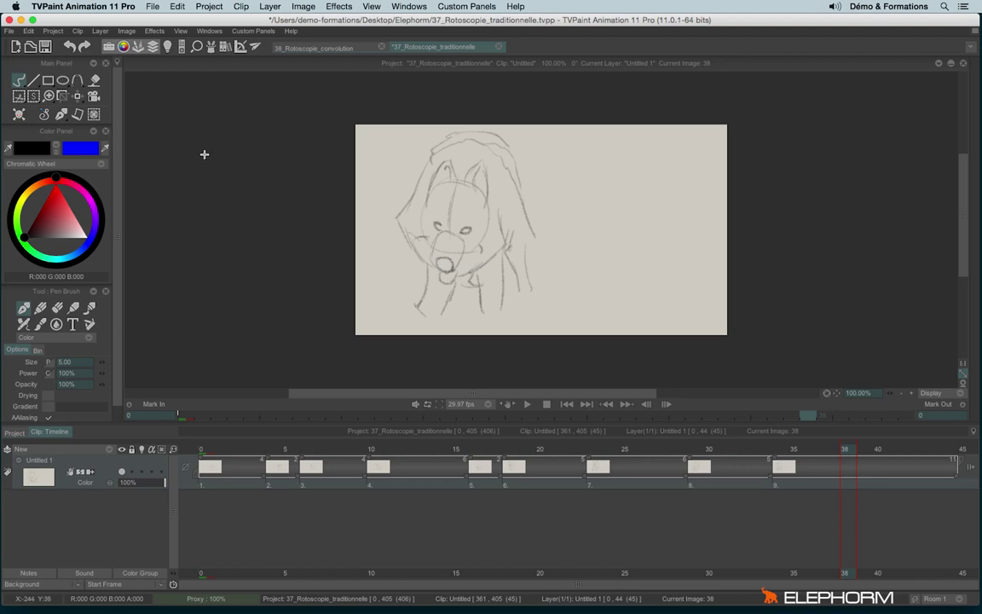
Switch to the 38_Rotoscopie_convolution project, play the original 00027 clip and scrub through its frames.
click(303, 50)
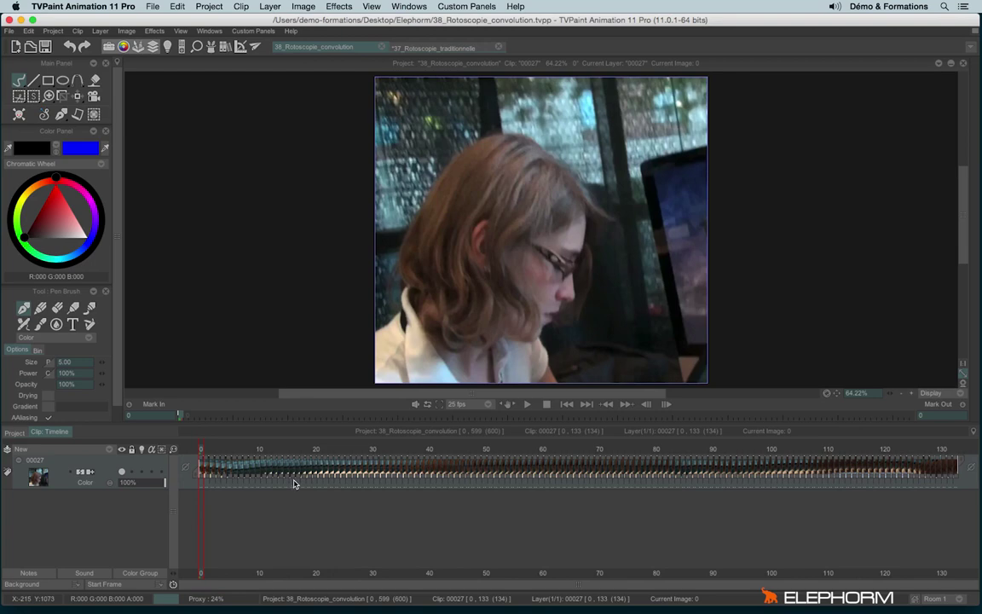
click(527, 404)
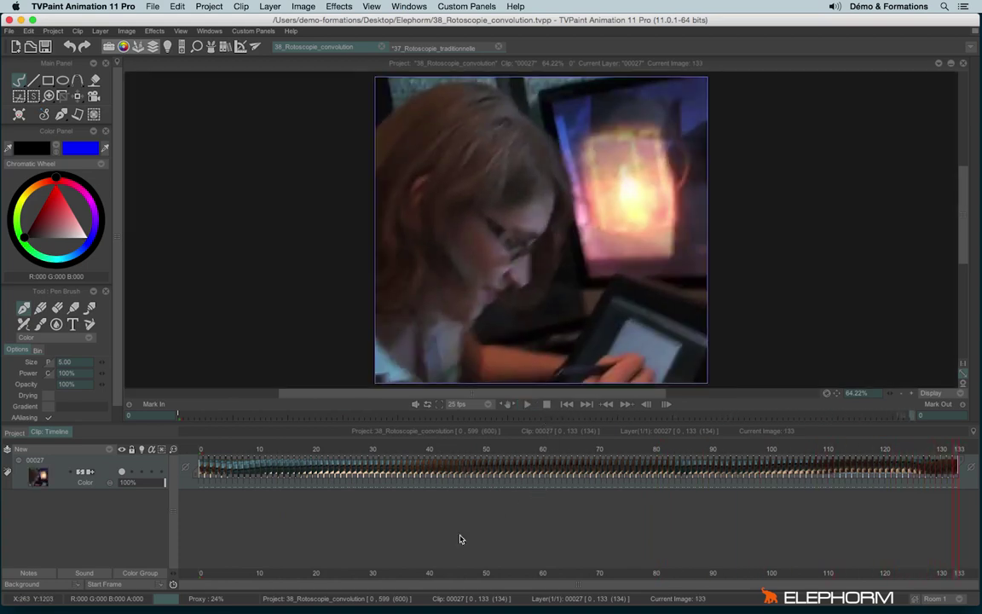
click(271, 415)
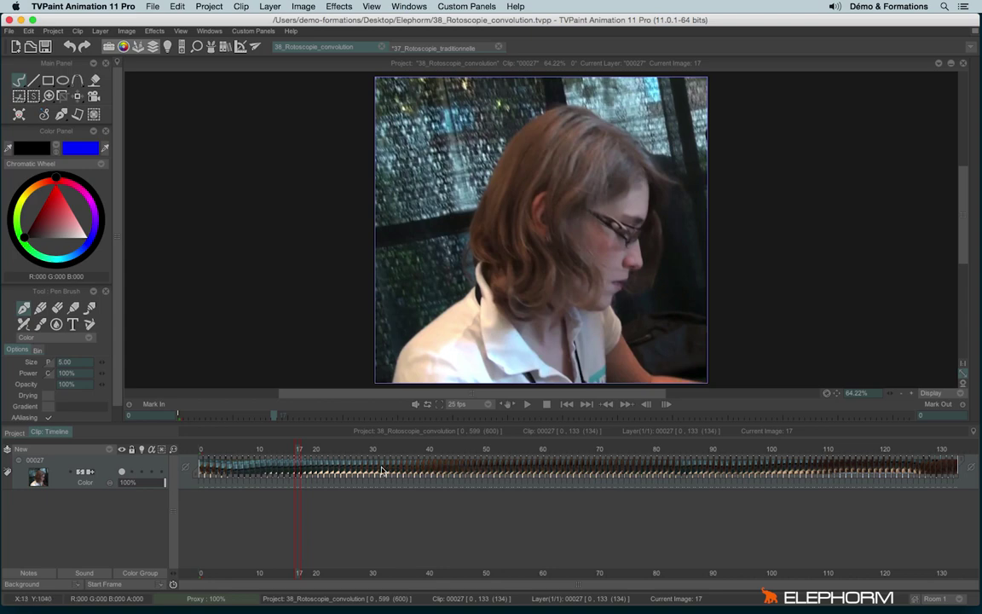
drag(395, 449, 429, 449)
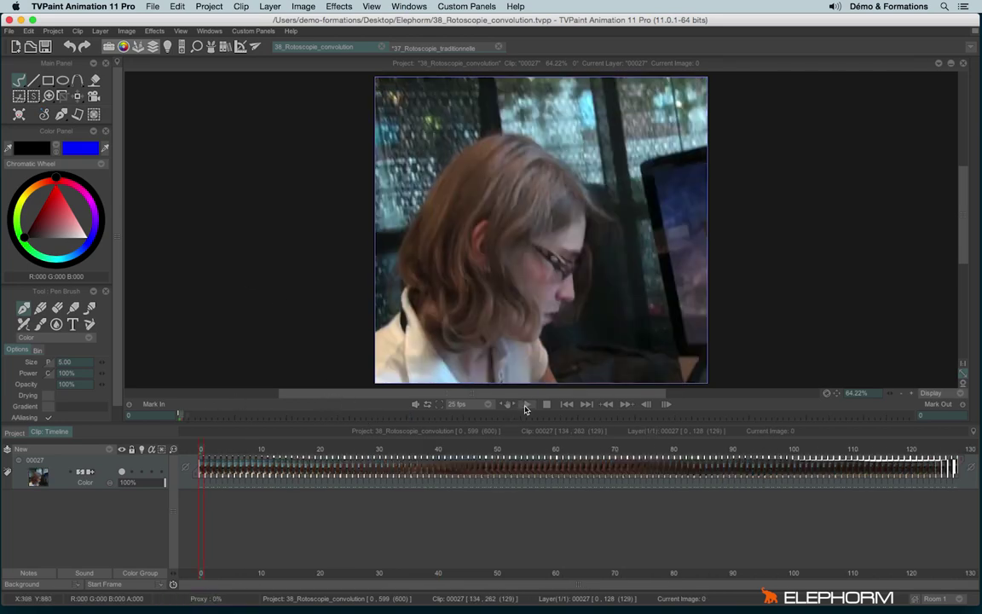
Play the stabilized version of the 00027 clip and stop it.
click(527, 403)
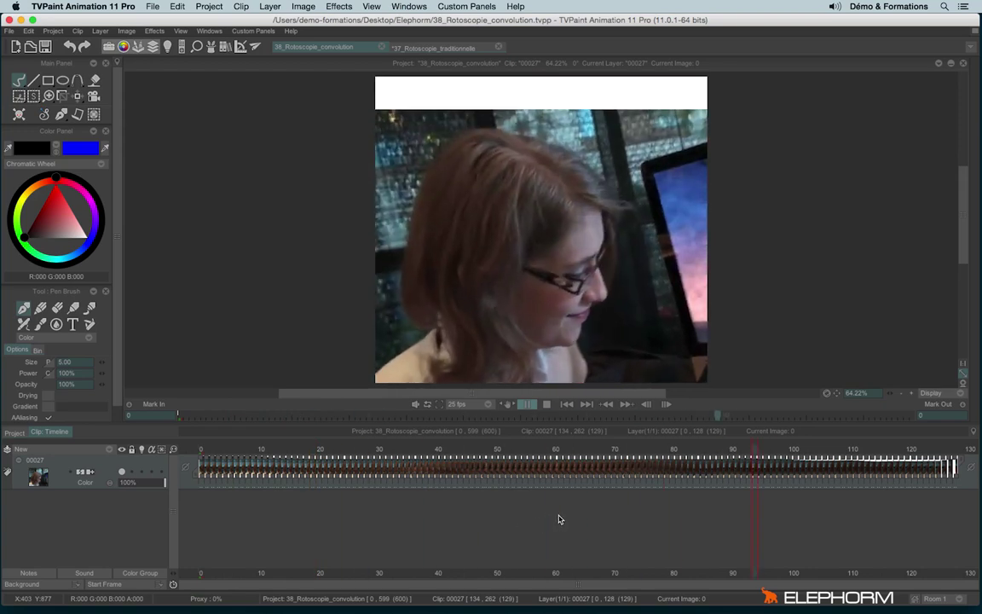
click(546, 405)
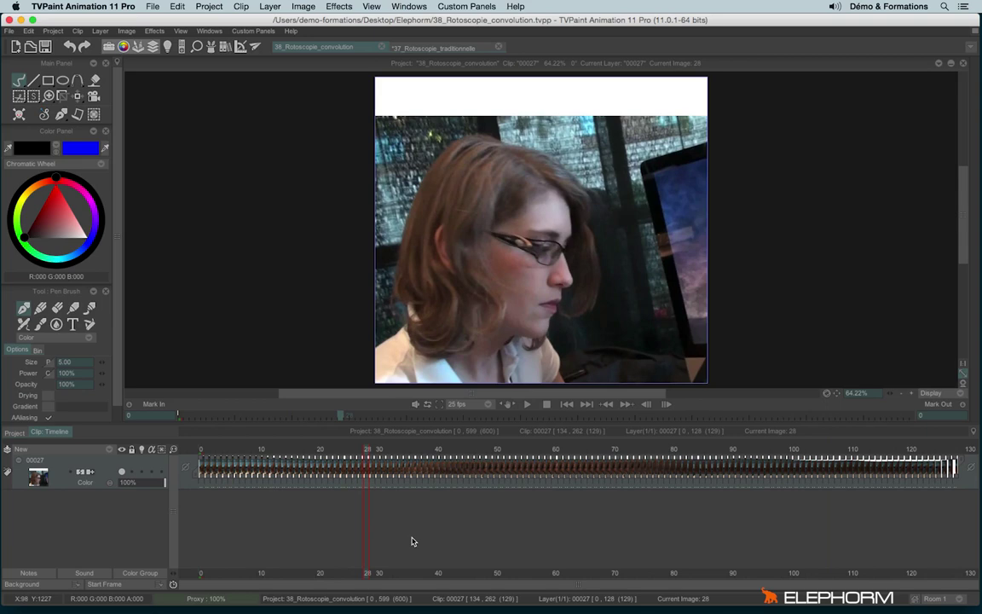
Open the FX Stack, review the Scan Cleaner, Convolution and Stabilization 1 Point settings, and collapse the stabilization effect.
click(210, 46)
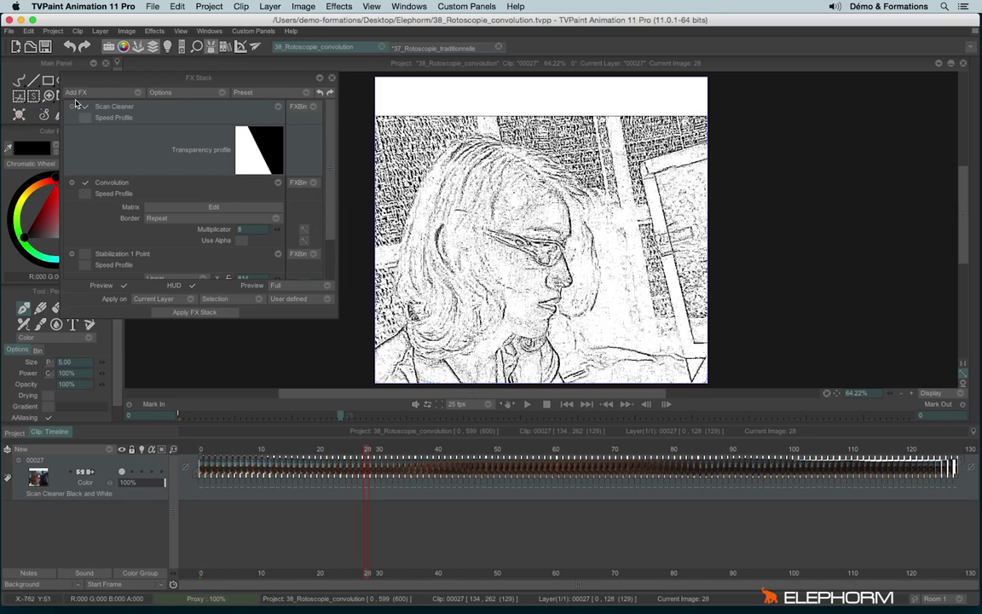
drag(330, 169, 328, 203)
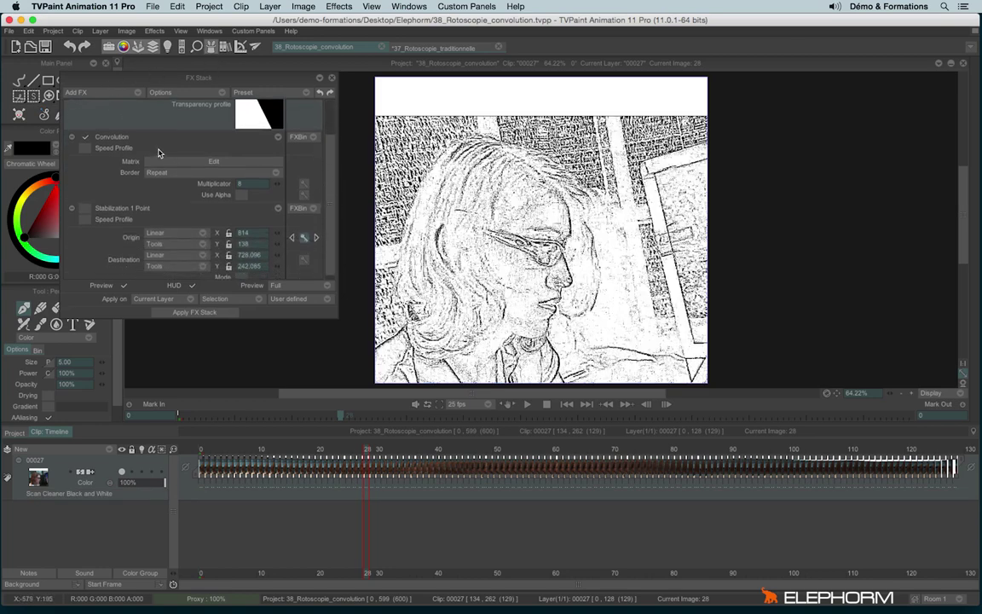
click(165, 151)
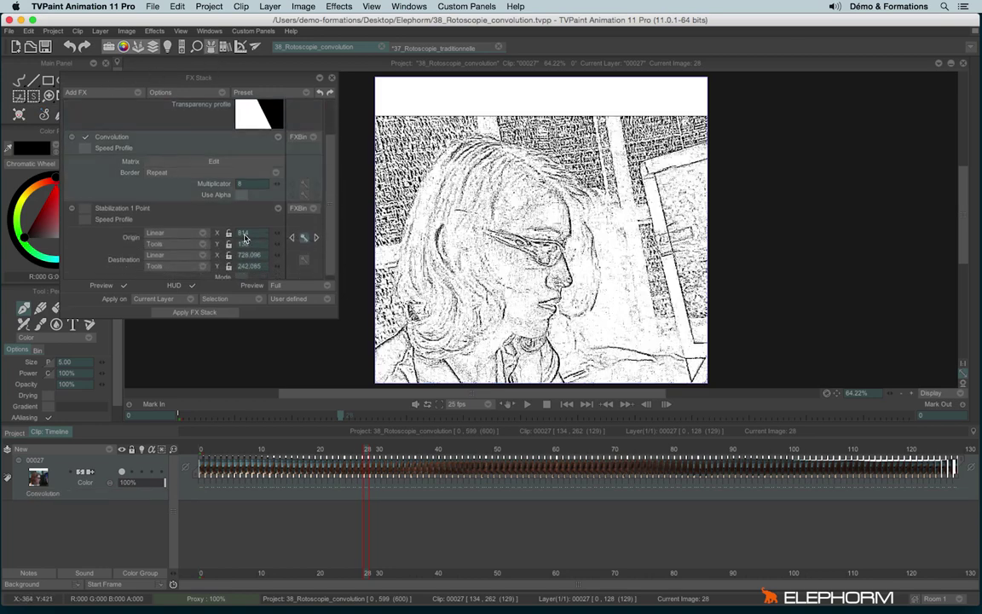
click(72, 228)
scroll(82, 209, up, 2)
click(146, 194)
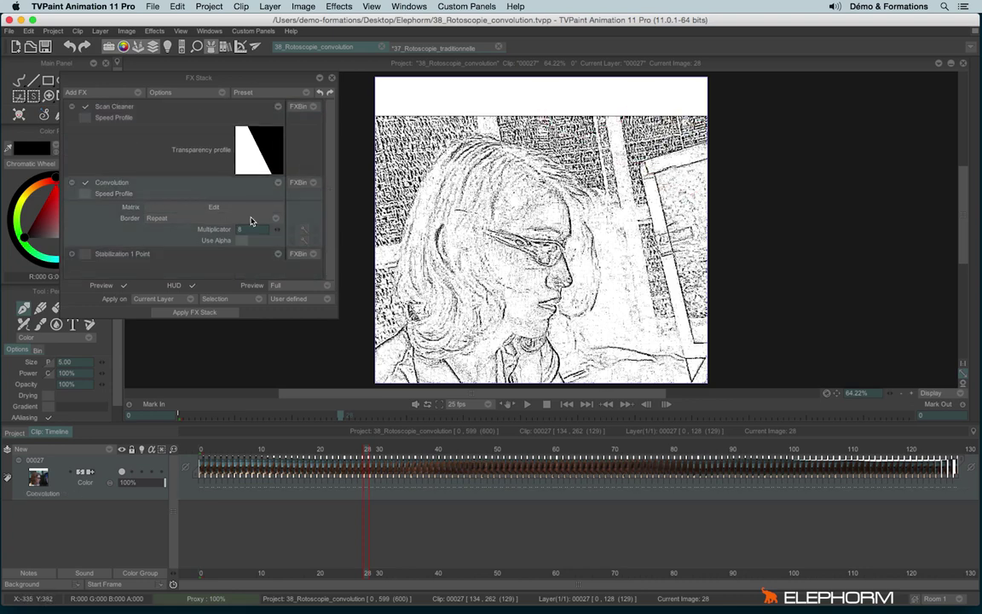
Open the Convolution effect's matrix and examine the central value and the non-zero cells around it.
click(215, 208)
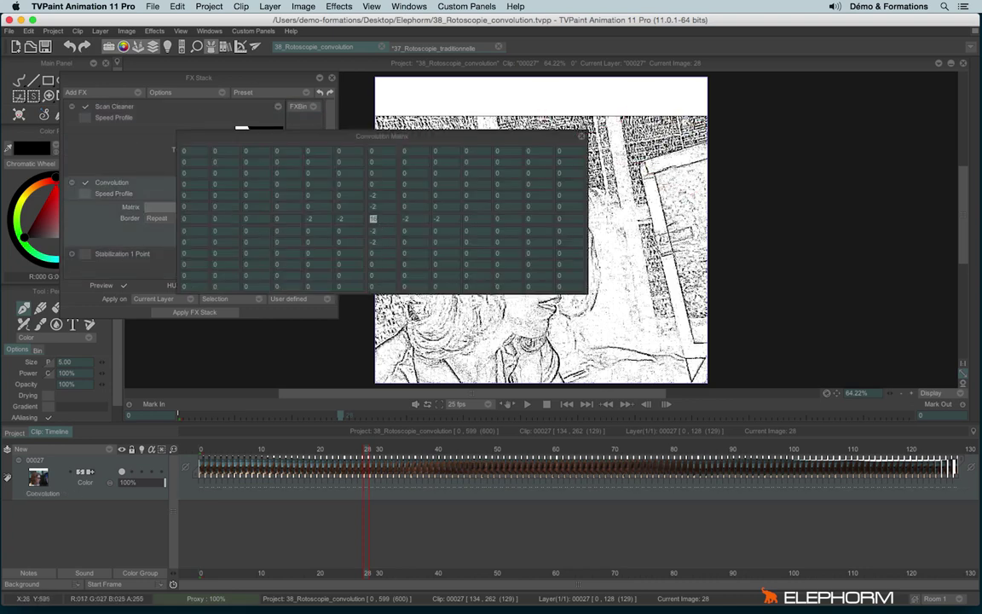
click(409, 221)
click(441, 221)
click(377, 233)
click(380, 245)
click(373, 206)
click(375, 219)
click(375, 243)
click(373, 219)
click(372, 195)
click(404, 253)
Turn off Scan Cleaner to preview the convolution alone at frame 54, then close the Convolution Matrix.
click(86, 107)
drag(416, 138, 233, 165)
drag(371, 457, 520, 454)
click(189, 225)
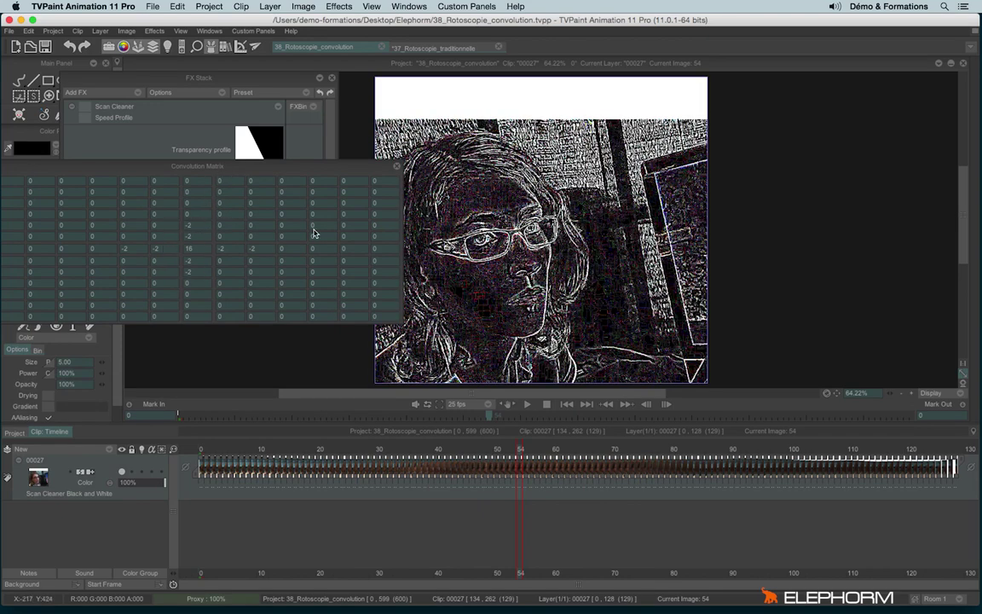
click(395, 167)
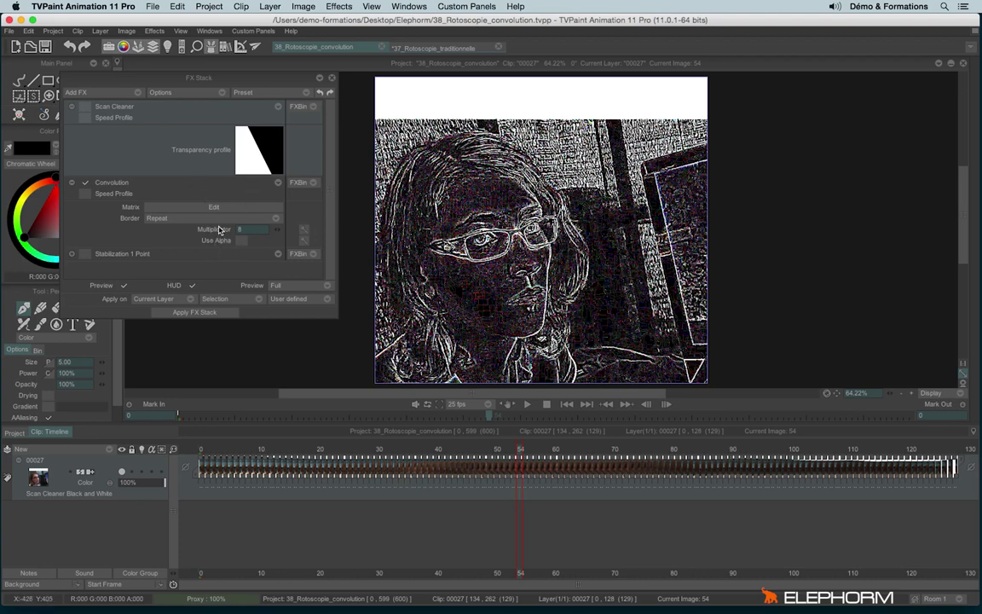
Set the Convolution multiplicator to 5.5, re-enable Scan Cleaner and close the FX Stack.
mouse_move(279, 232)
mouse_down()
mouse_move(269, 231)
mouse_move(280, 240)
mouse_move(276, 233)
mouse_up()
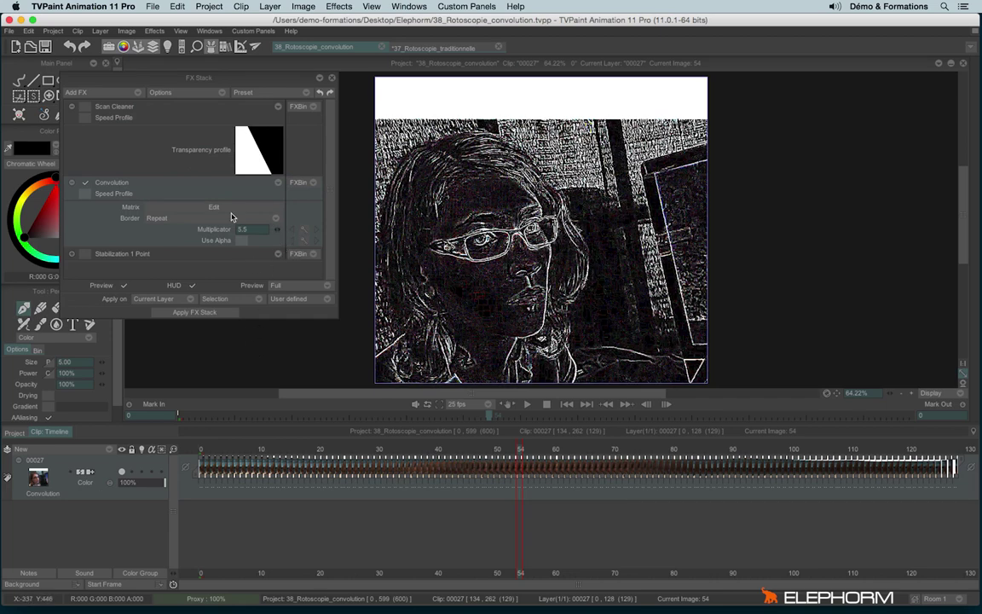
click(85, 107)
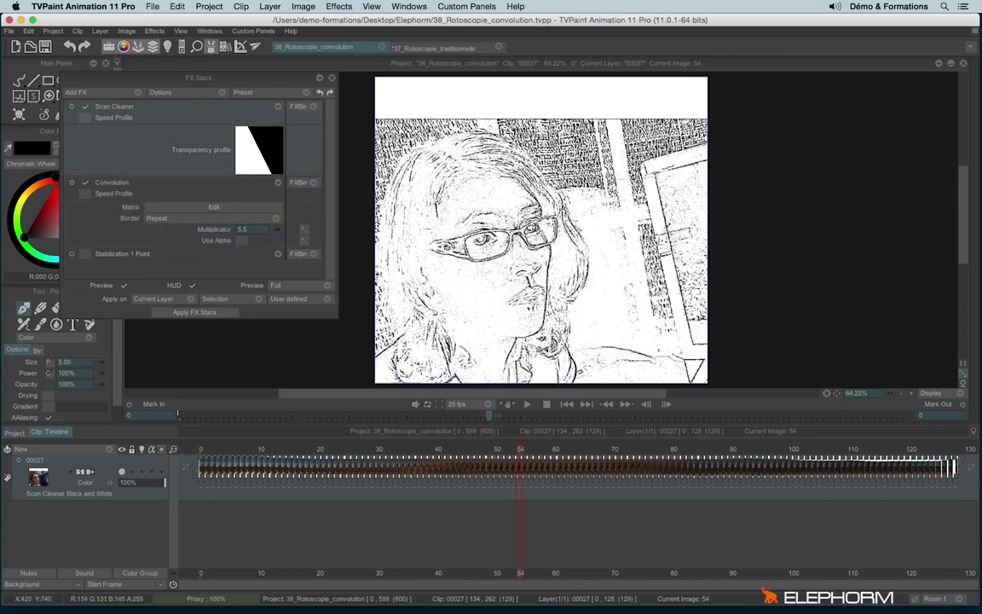
click(330, 77)
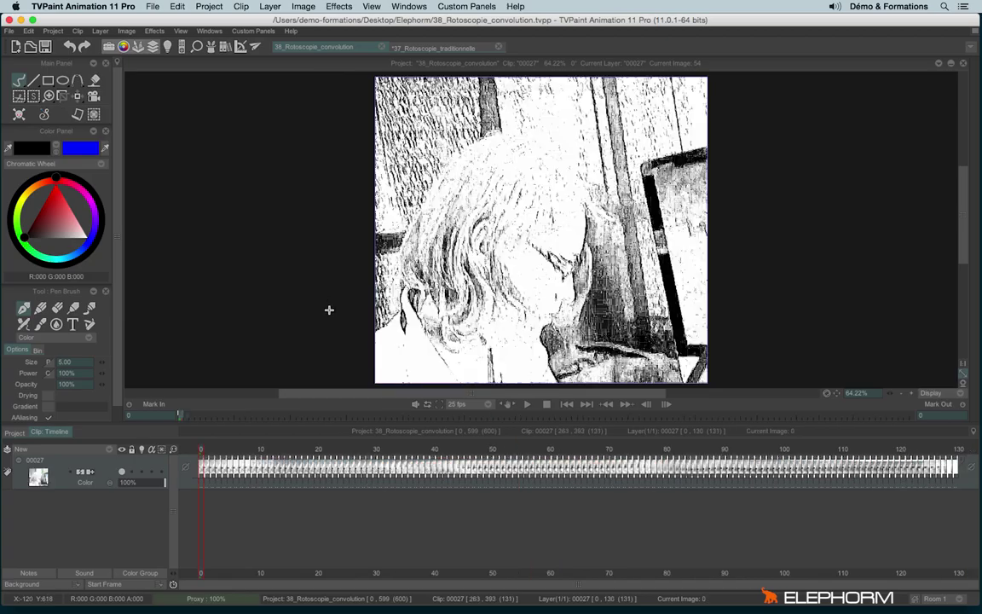
Play the black-and-white convolution clip, stop it, and scrub back through its frames.
click(526, 403)
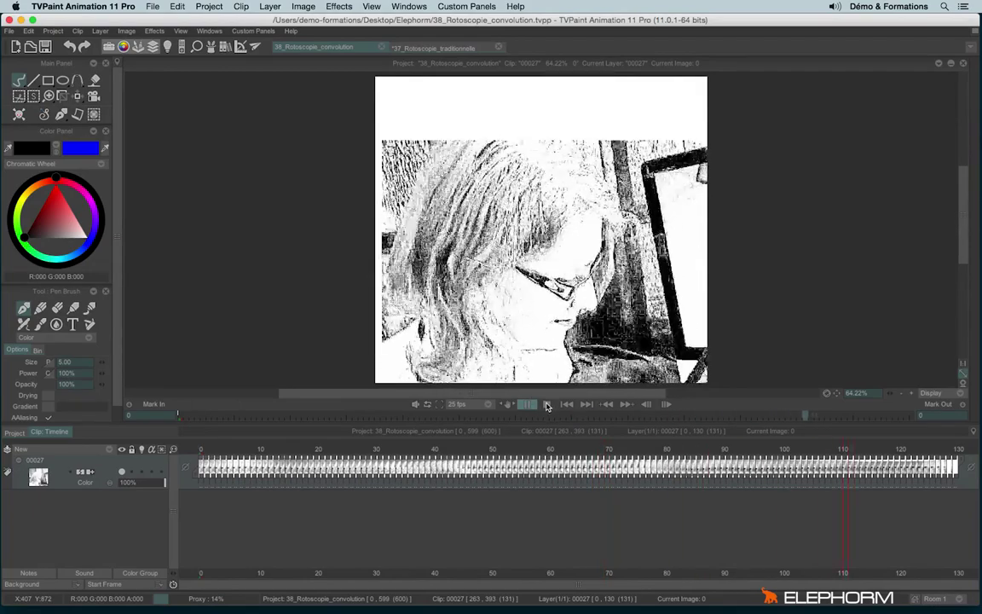
click(547, 404)
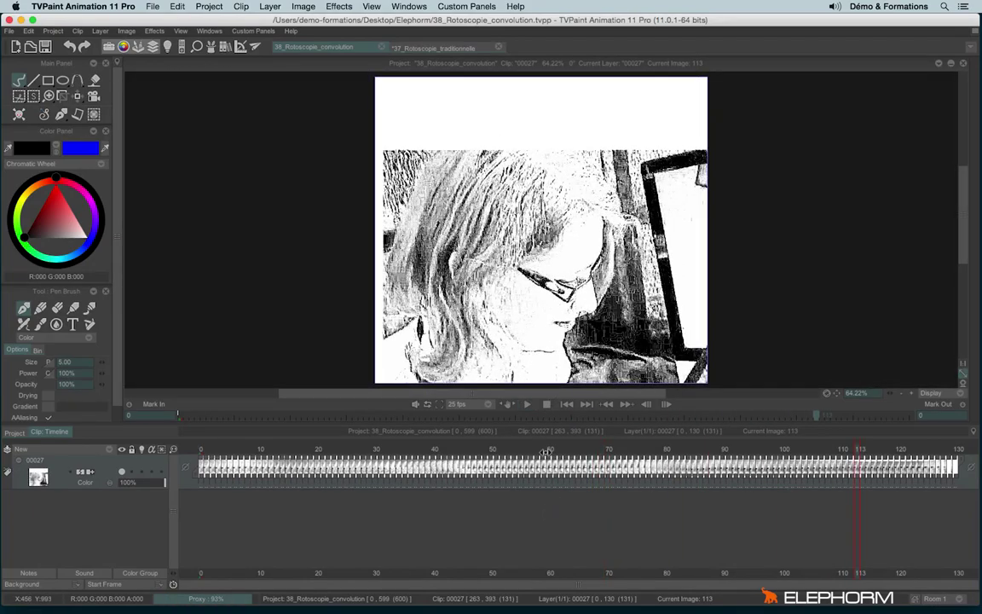
drag(553, 453, 526, 449)
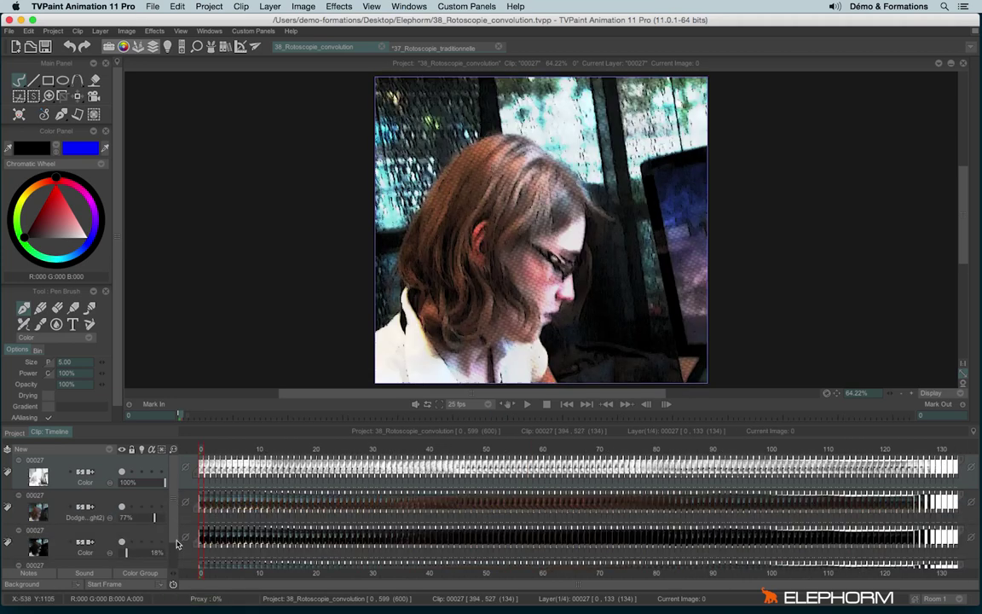
Isolate the black-and-white line layer, and view the Dodge-mode layer beneath it on its own.
scroll(176, 544, down, 1)
scroll(162, 477, up, 1)
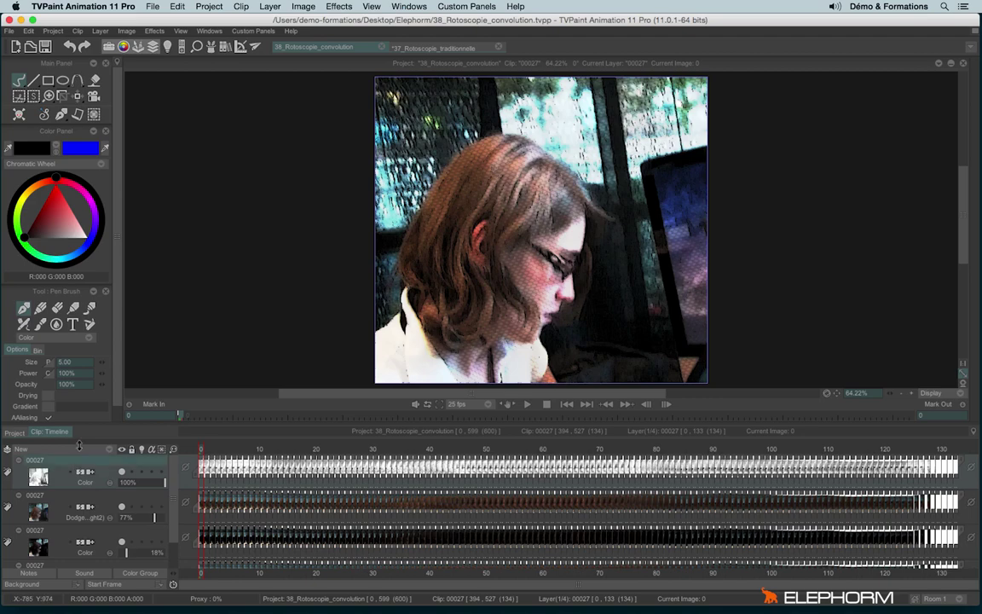
key(h)
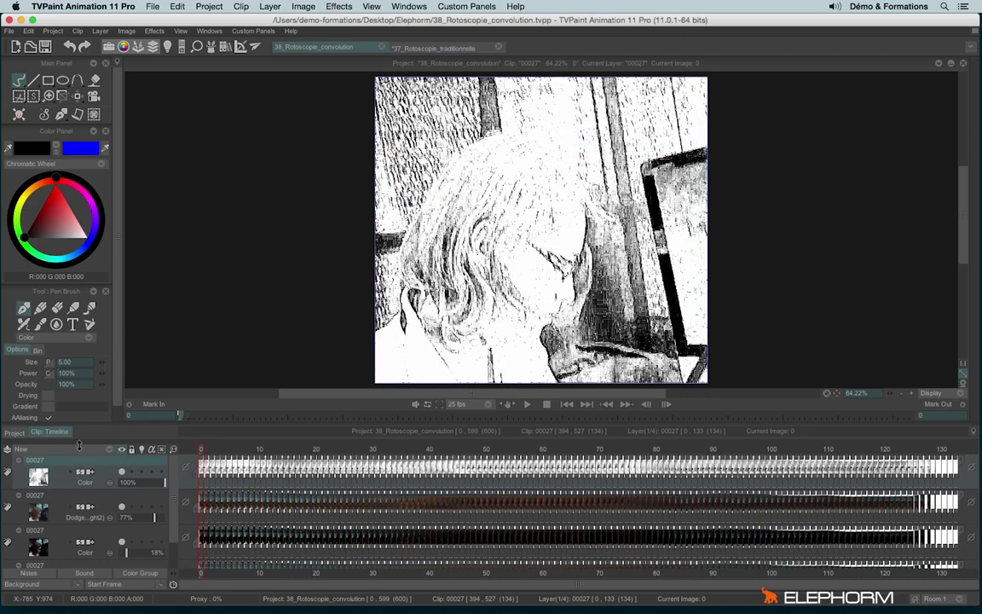
key(Down)
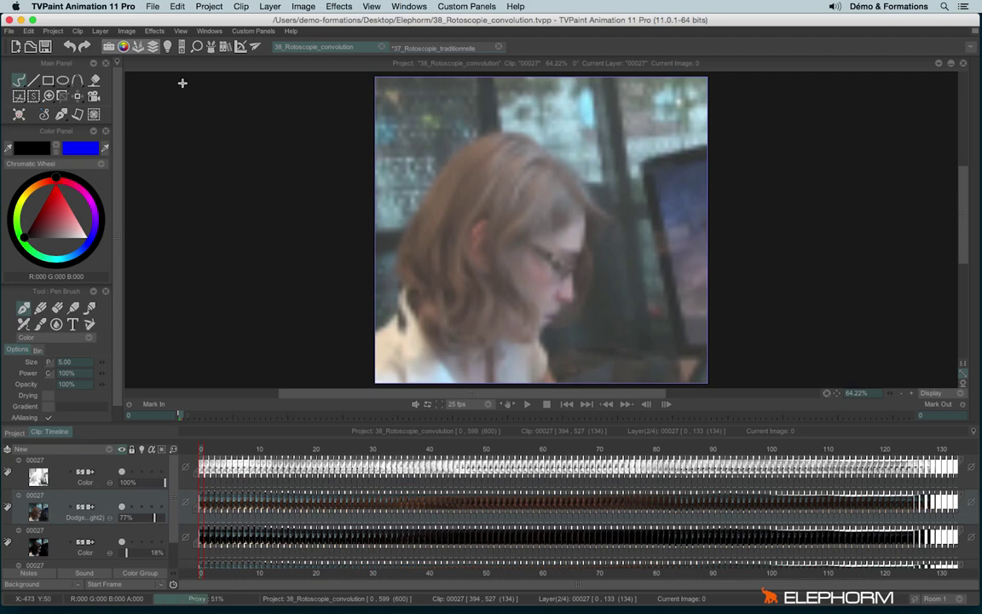
Open the FX Stack and turn off and collapse its Scan Cleaner and Convolution effects.
click(214, 48)
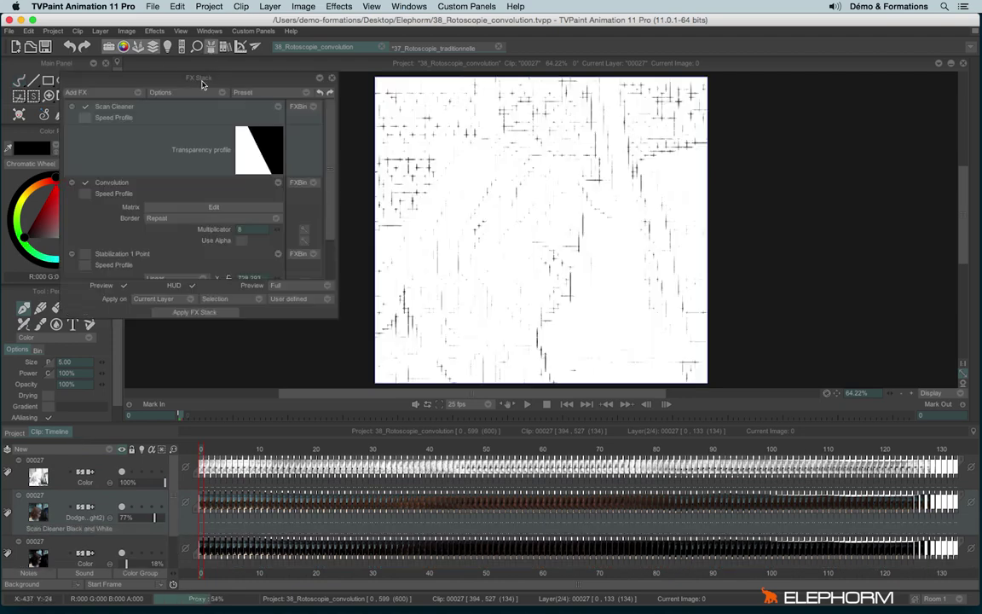
click(85, 106)
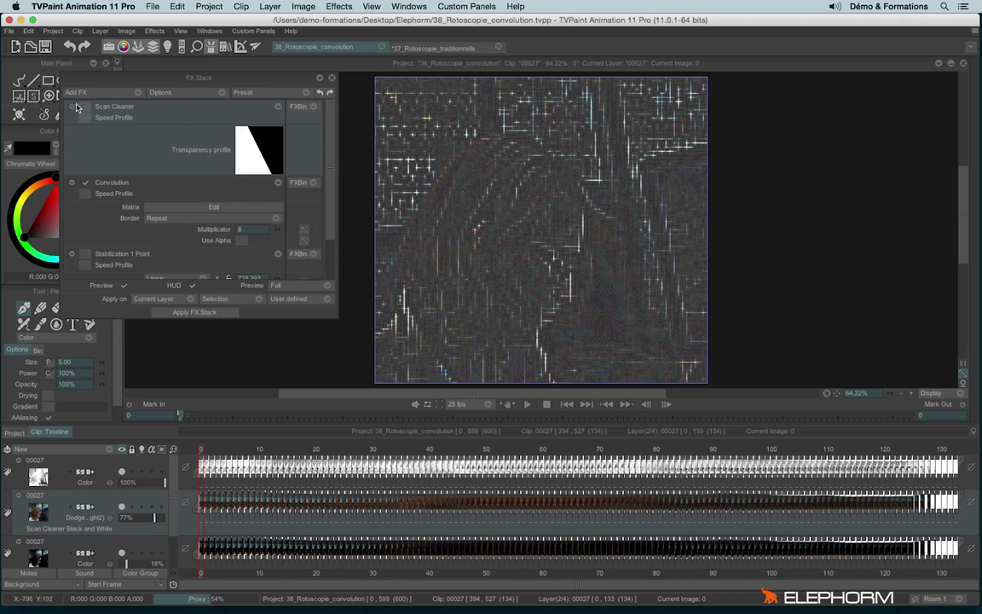
click(72, 106)
click(71, 120)
click(85, 119)
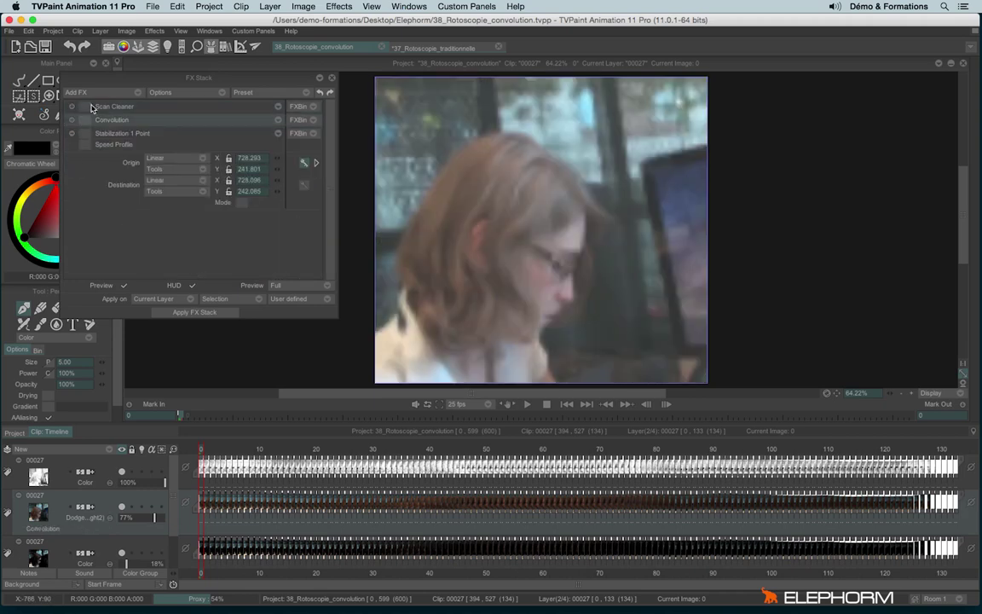
Browse the Stylize effects without adding any, and close the FX Stack.
click(114, 92)
mouse_move(184, 190)
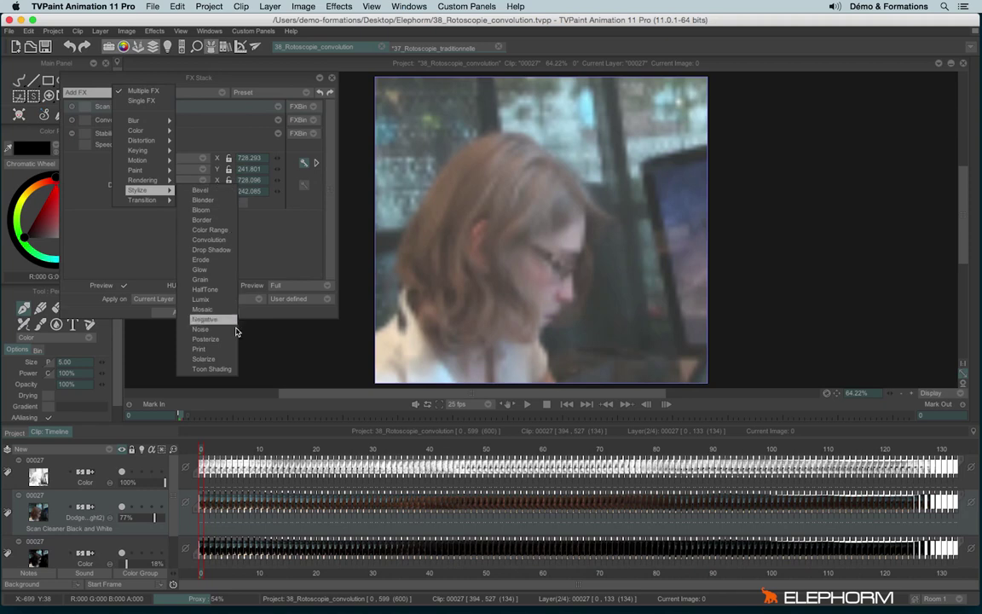
click(278, 248)
click(332, 79)
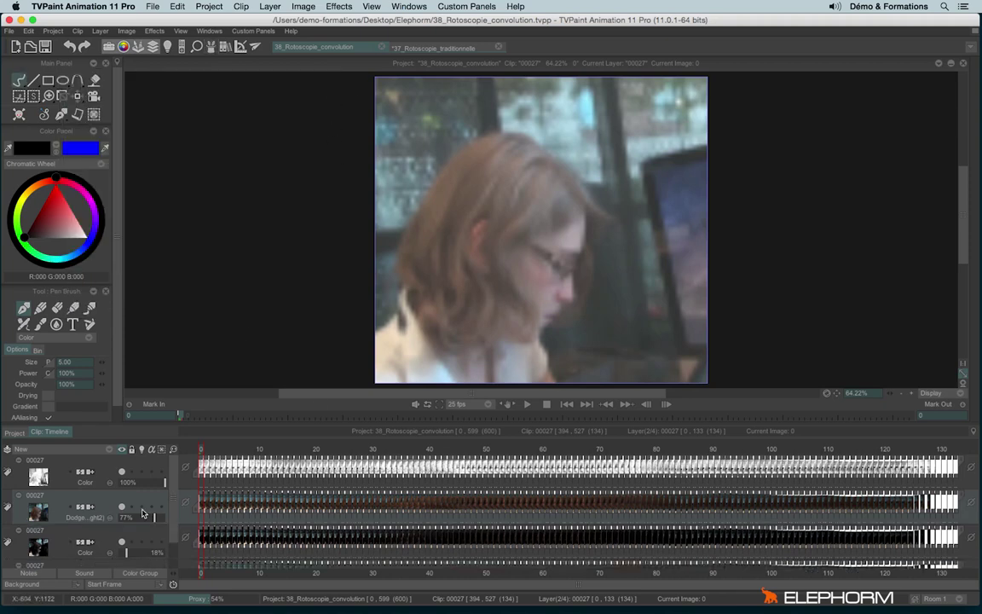
Raise the Dodge layer's opacity to 100% to inspect the image up close, and set it to 51%.
drag(155, 517, 189, 521)
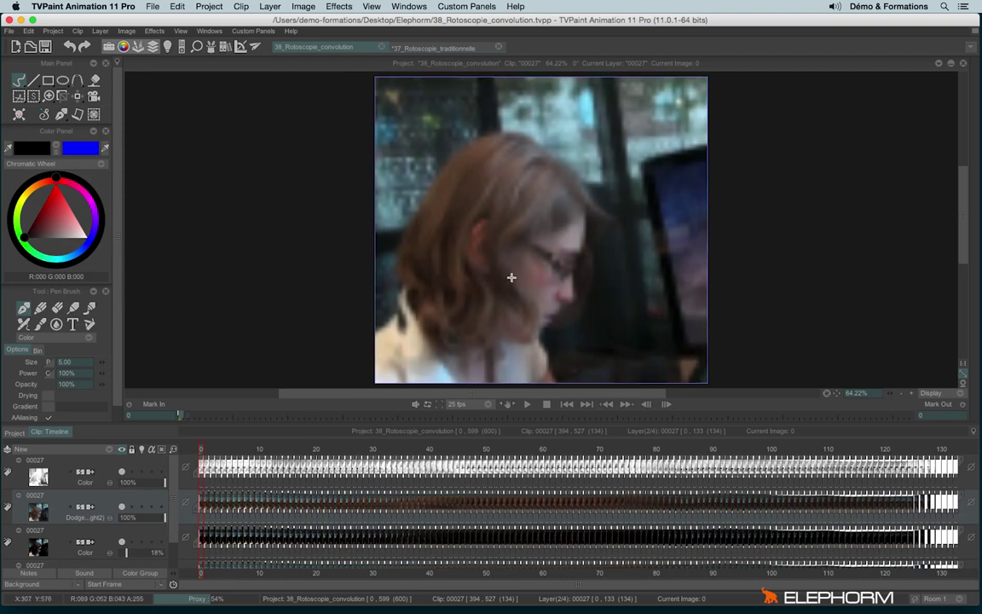
scroll(637, 169, up, 3)
scroll(564, 205, down, 2)
scroll(563, 205, down, 2)
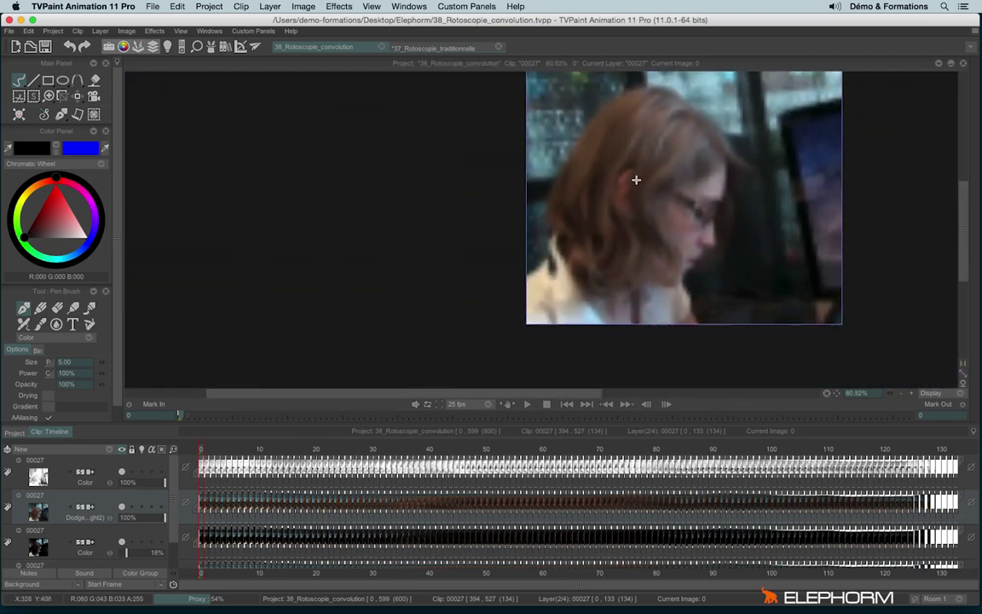
drag(164, 520, 143, 530)
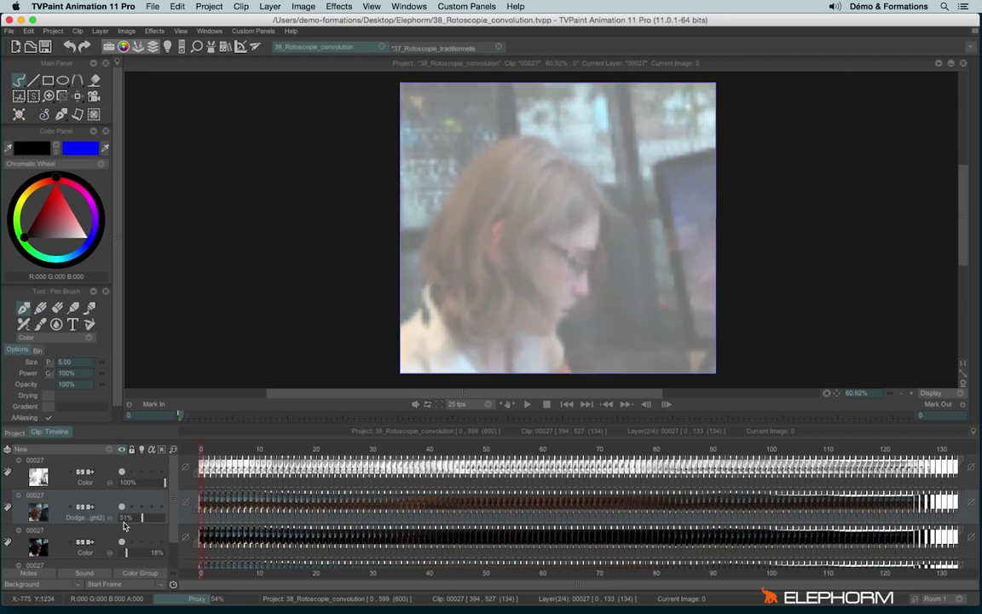
Select the dark halftone layer below the Dodge layer, set its opacity to 100% and inspect its dot pattern up close.
click(86, 540)
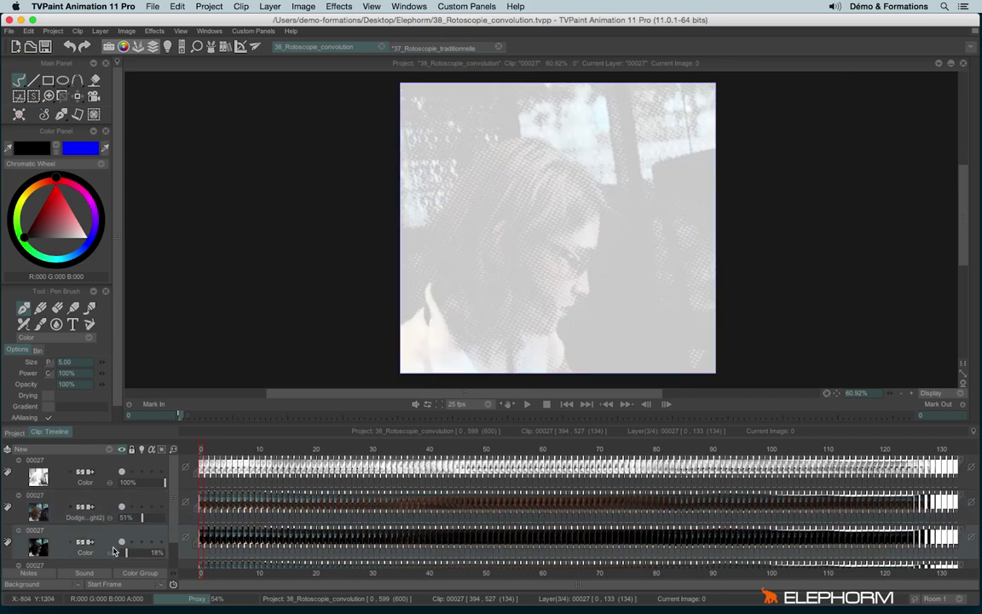
mouse_move(204, 452)
mouse_down()
mouse_move(341, 452)
mouse_move(189, 451)
mouse_up()
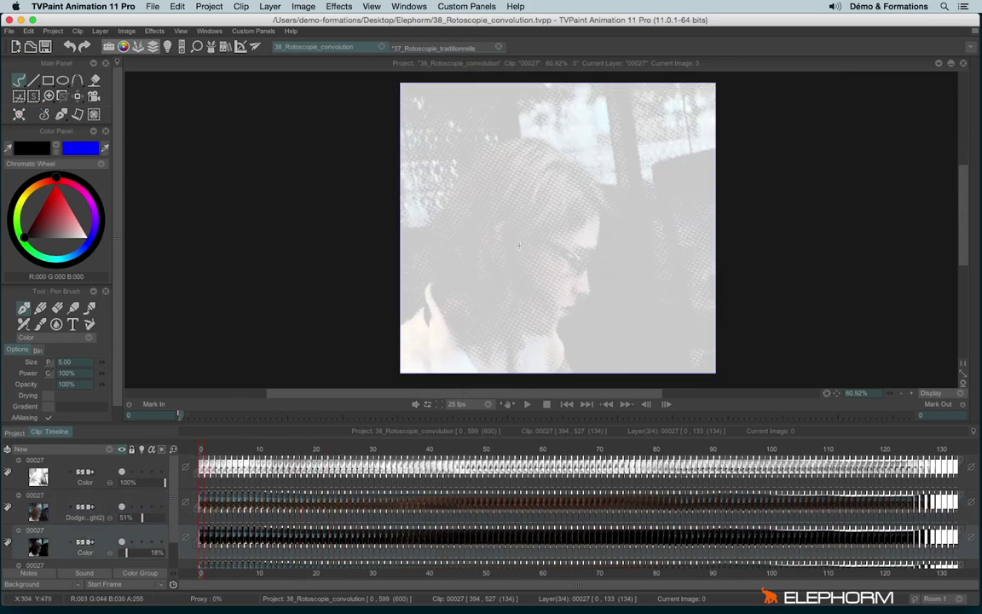
drag(126, 552, 164, 552)
scroll(610, 169, up, 4)
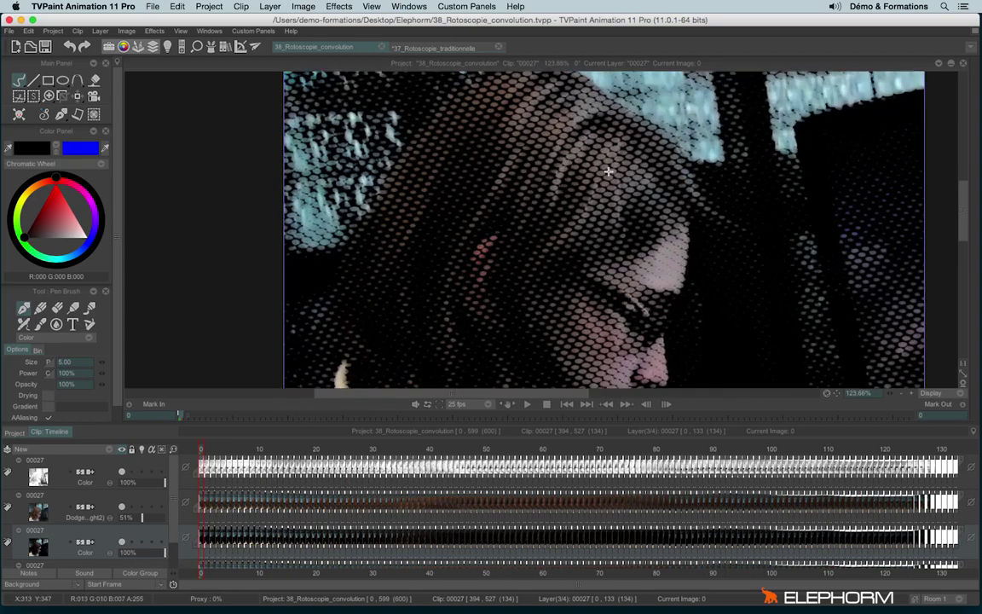
scroll(656, 216, down, 6)
scroll(657, 216, up, 4)
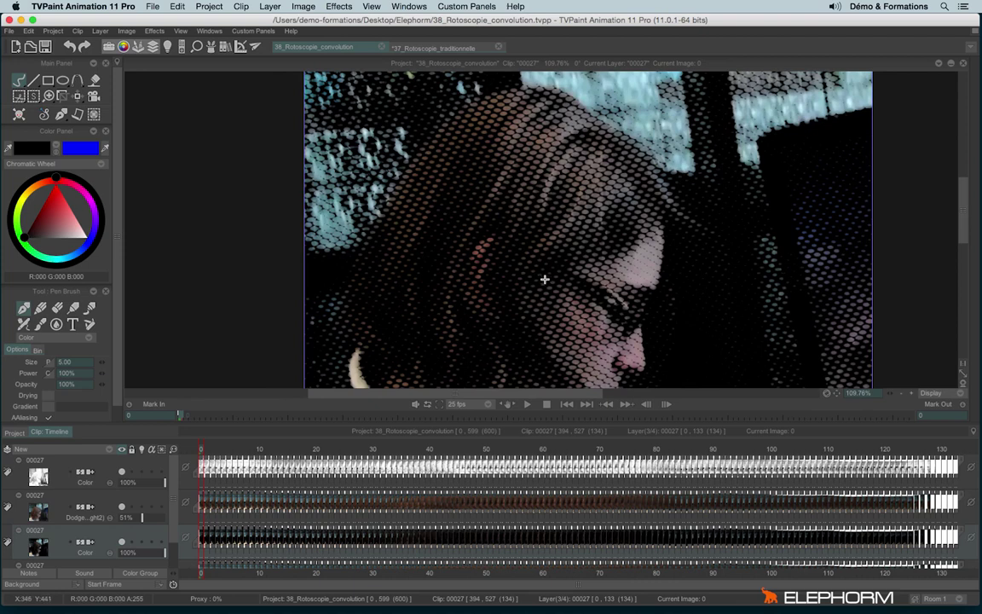
Reopen the FX Stack and locate HalfTone among the Stylize effects without adding it.
click(210, 50)
click(126, 95)
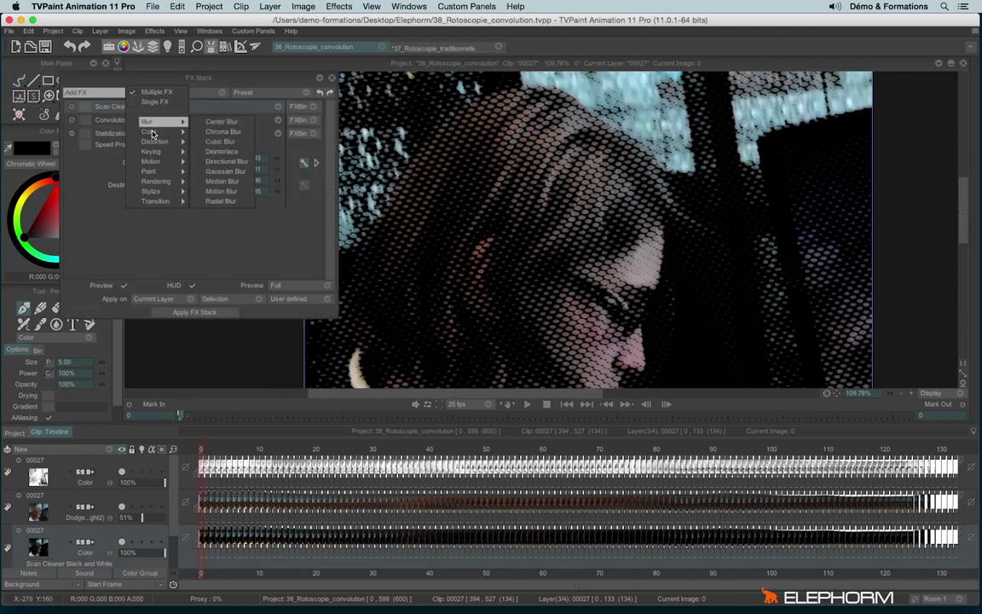
mouse_move(179, 191)
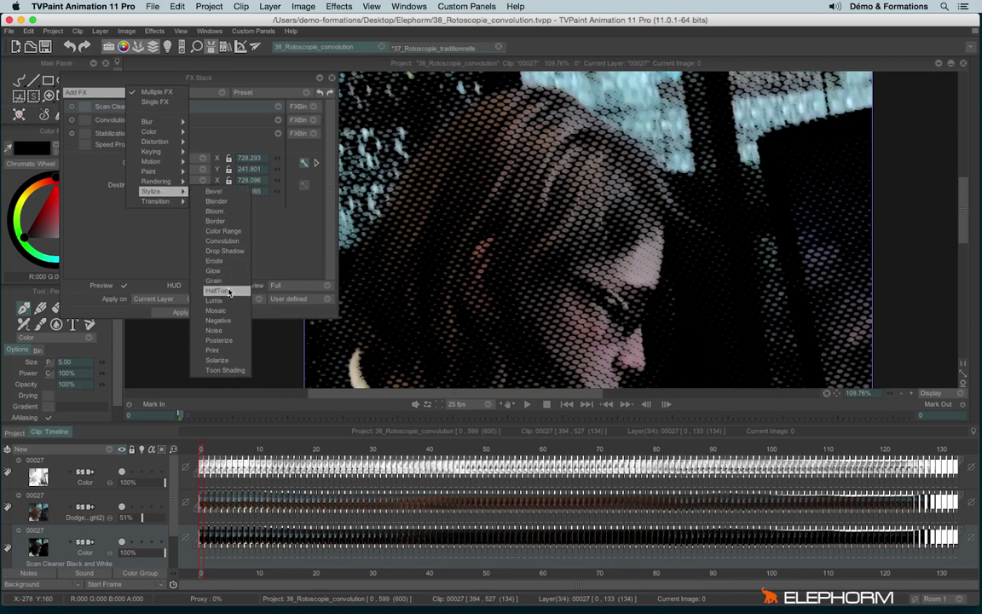
key(Escape)
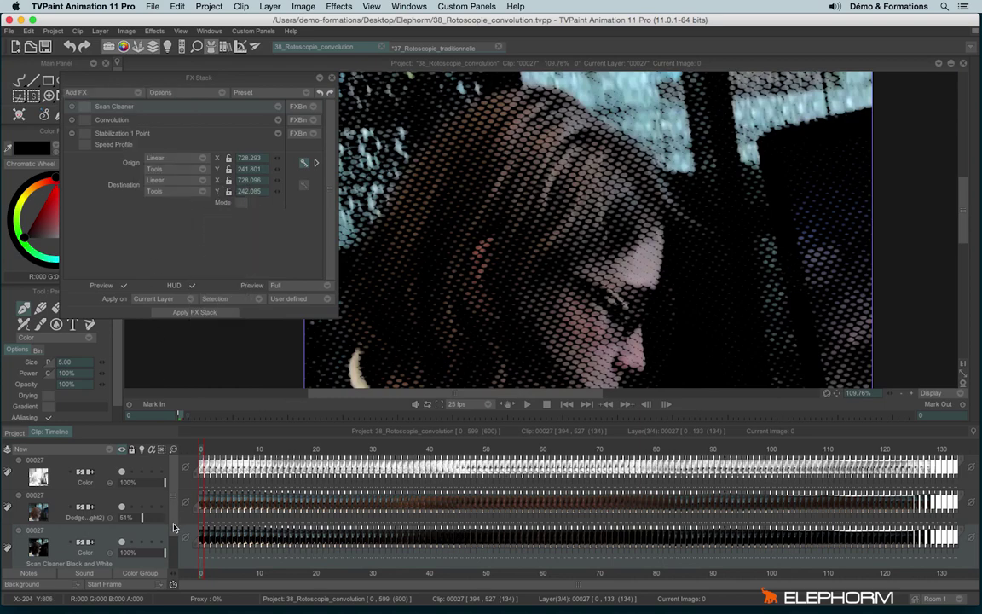
Select the full-colour layer at the bottom of the layer stack and add the HalfTone effect to the FX Stack.
scroll(88, 532, down, 1)
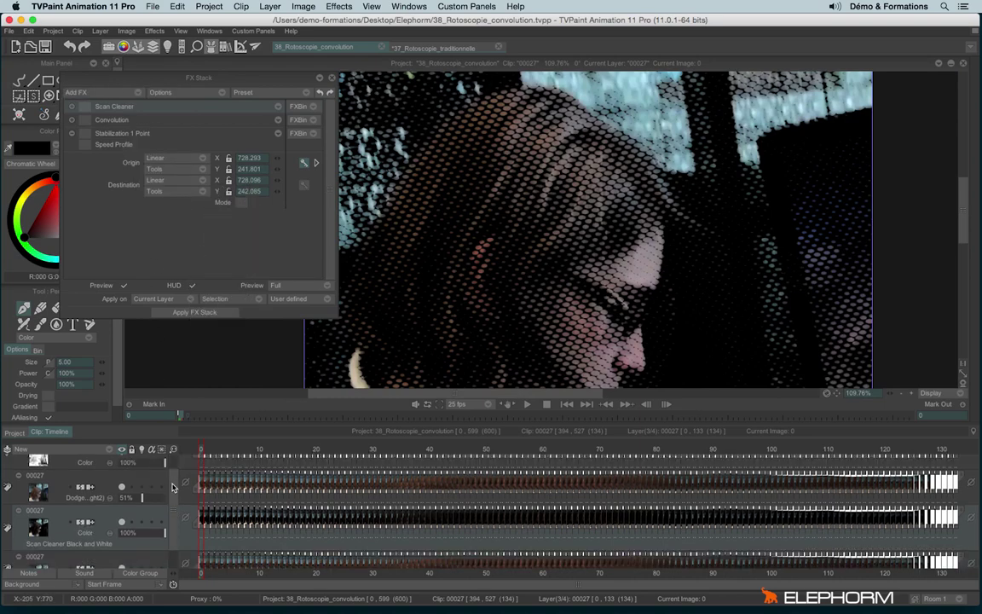
scroll(172, 487, down, 1)
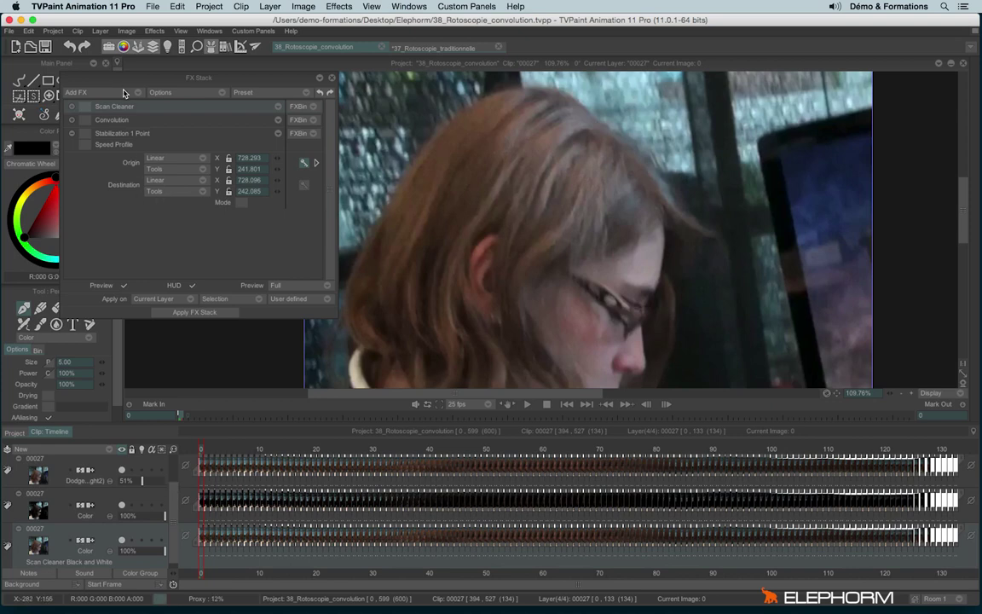
click(76, 92)
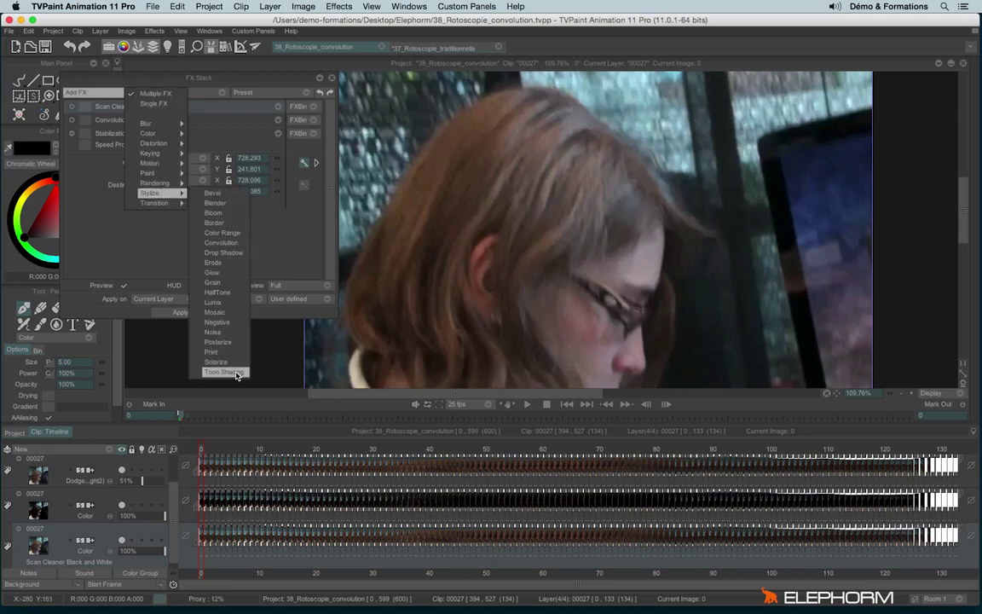
click(218, 292)
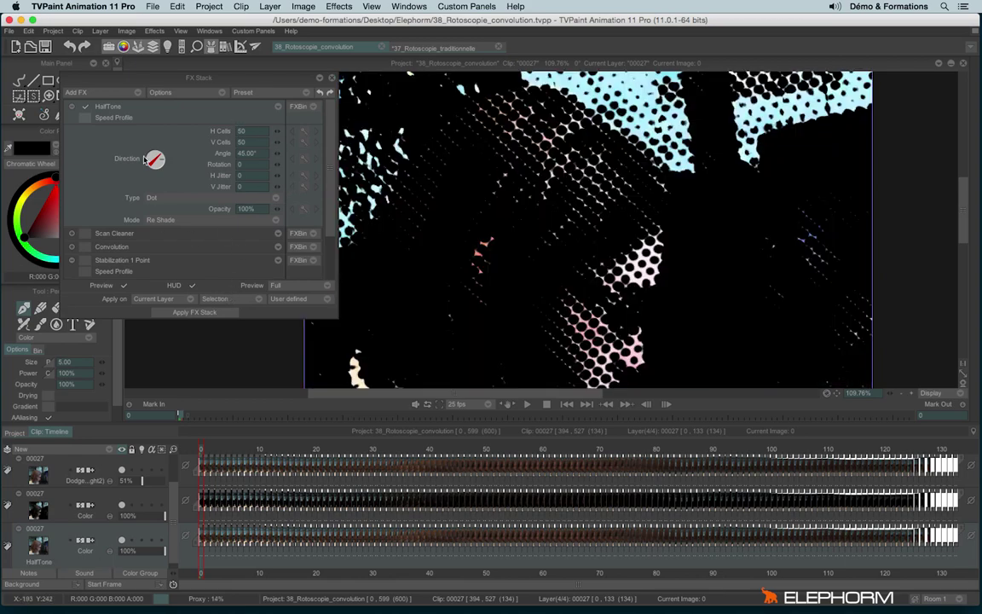
Try different HalfTone types on the colour layer, including Soft Dot, Cross and Scale.
click(247, 197)
click(297, 194)
click(247, 197)
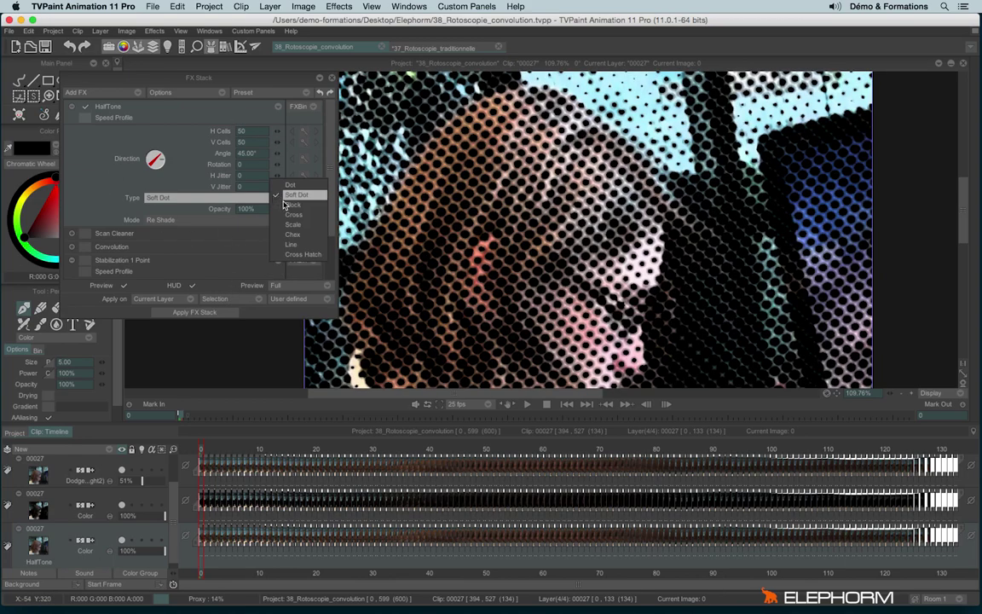
click(290, 215)
click(247, 198)
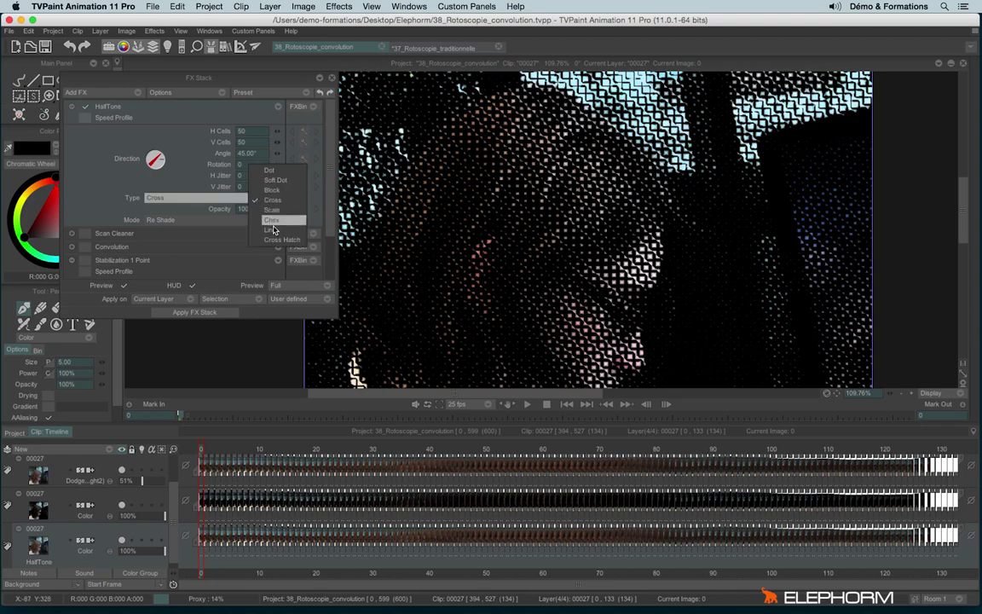
click(266, 224)
click(247, 203)
click(271, 179)
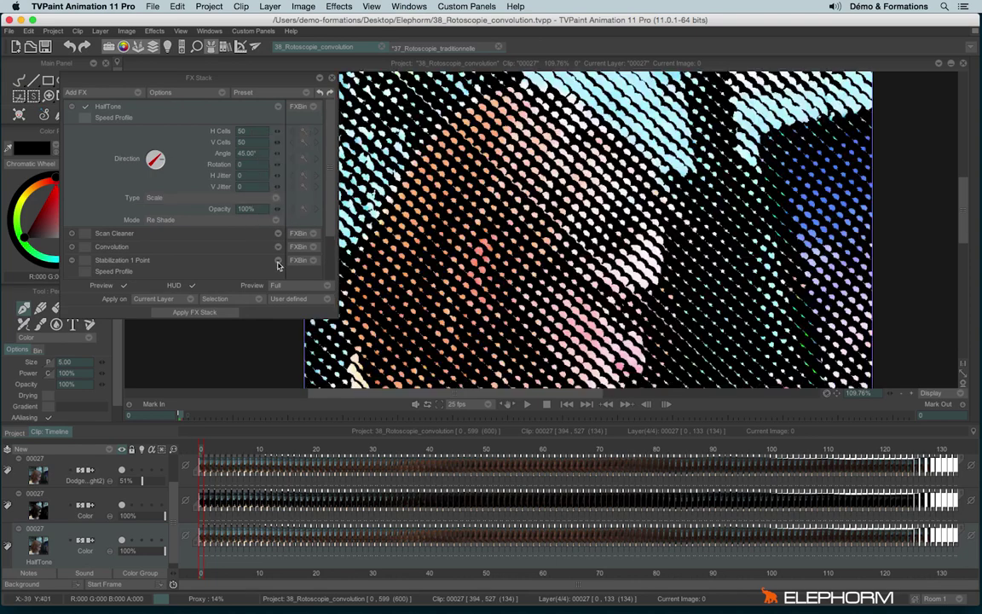
Remove the HalfTone effect from the stack and close the FX Stack.
click(277, 107)
click(271, 170)
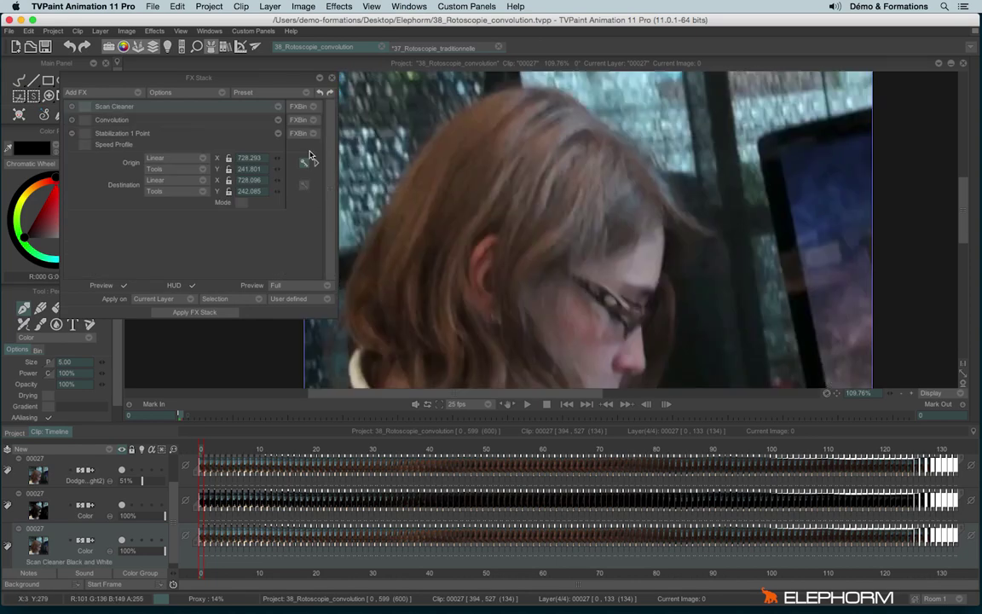
click(332, 78)
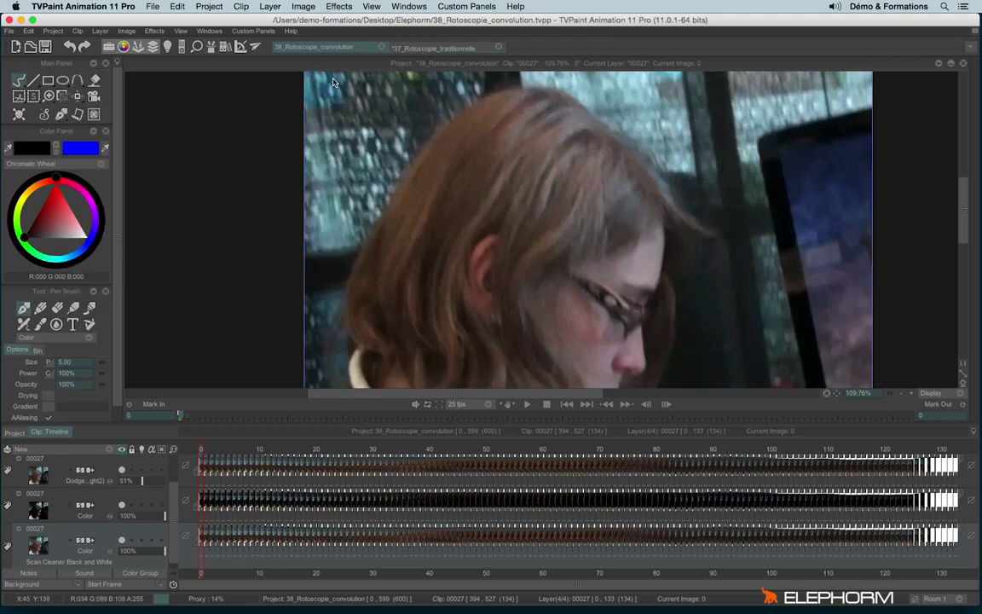
Set the halftone layer's opacity to 18%, display all layers together, and scrub the composite to frame 64 and back to frame 0.
drag(159, 520, 128, 521)
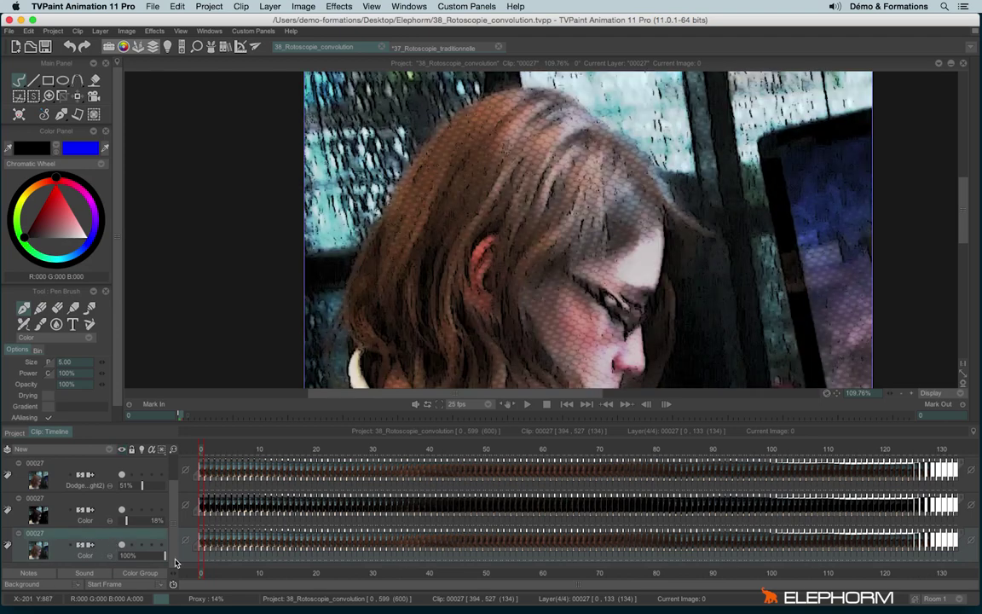
scroll(585, 150, down, 2)
scroll(596, 175, up, 1)
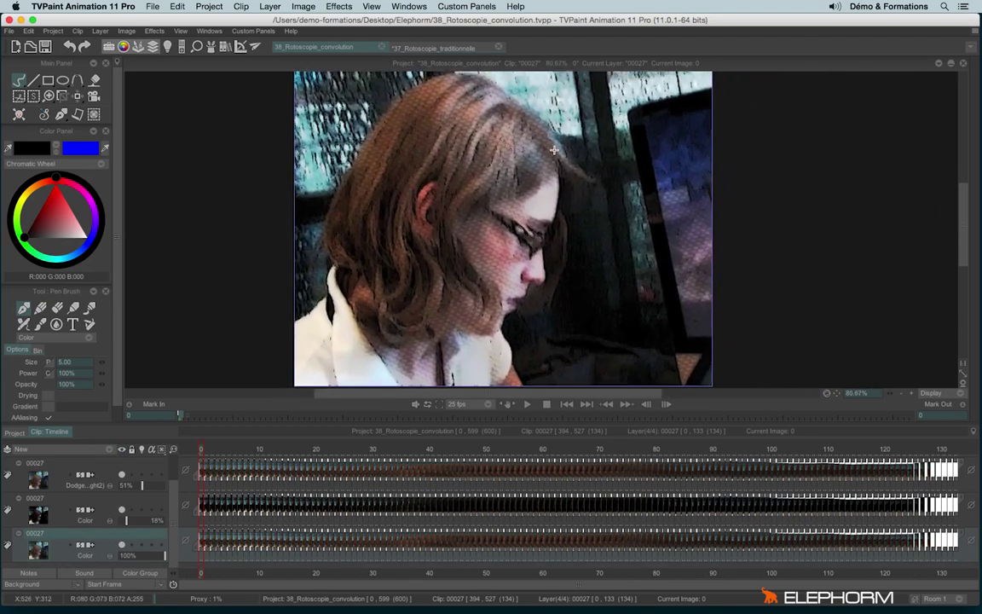
drag(213, 451, 564, 468)
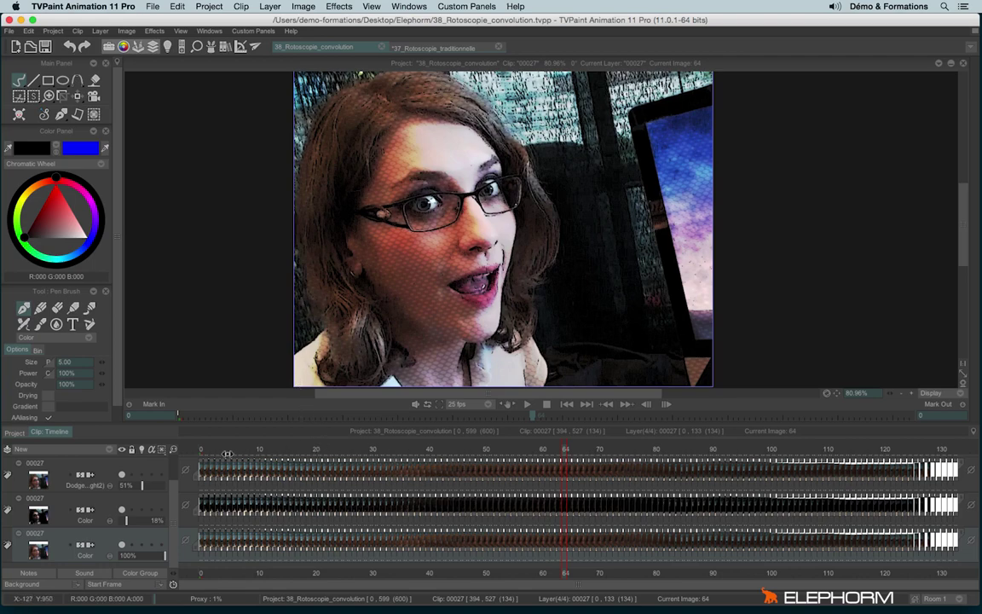
drag(220, 449, 198, 449)
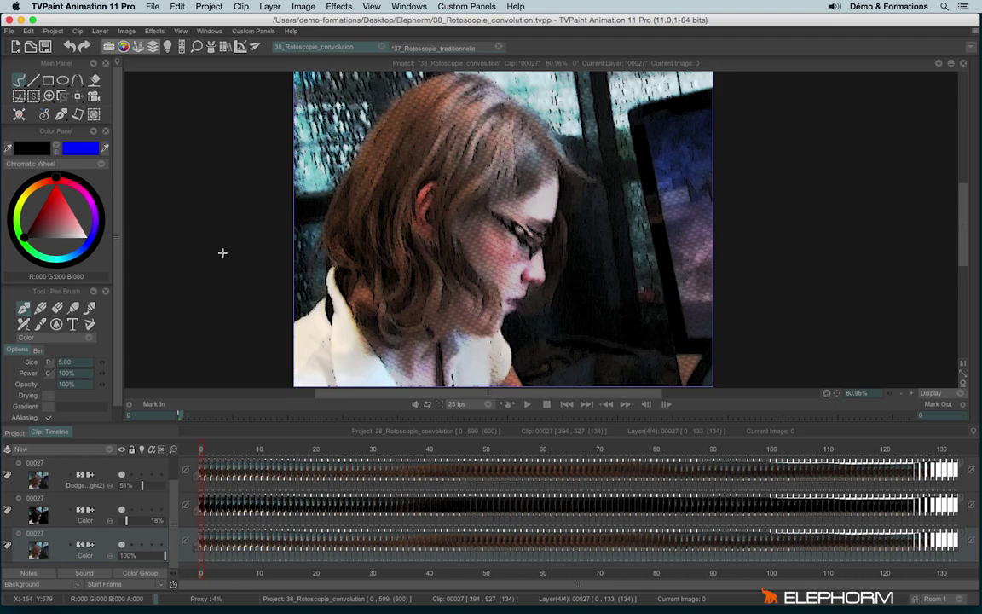
Switch to the Custom Brush tool and examine its stamp source options, including Smear Stamp.
click(90, 325)
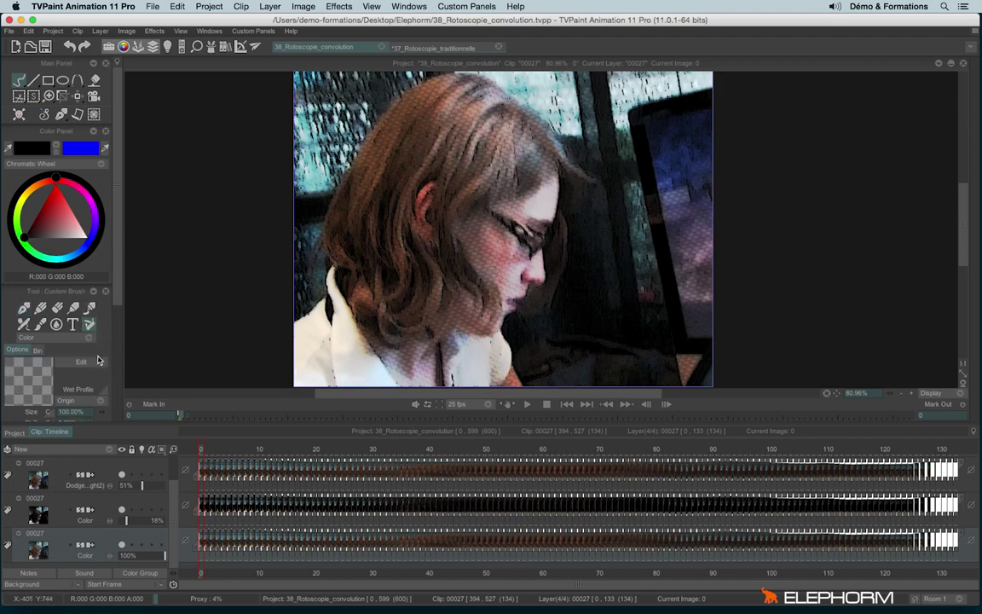
click(77, 399)
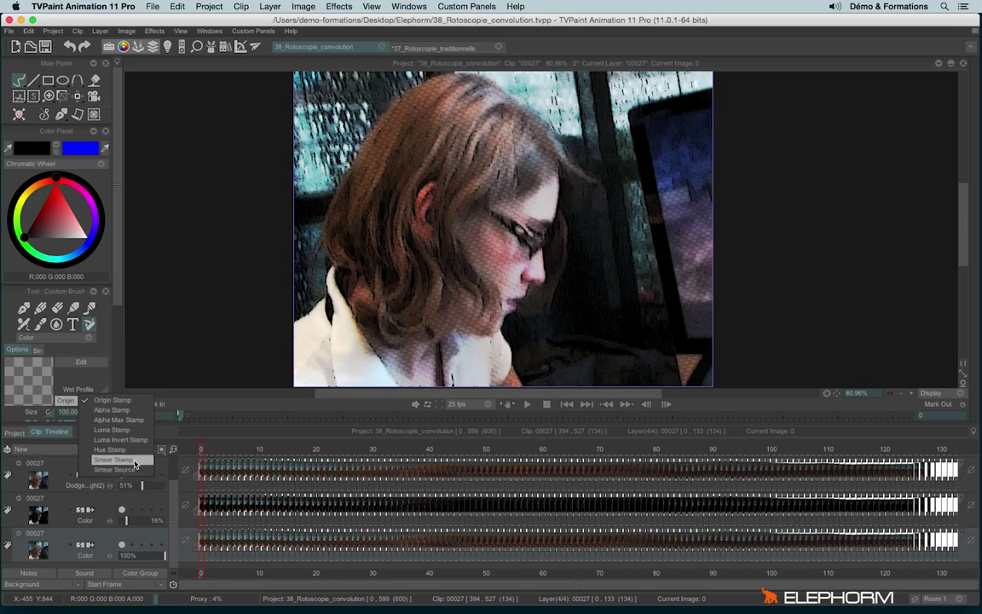
Open the Untitled clip from the project view, scrub its black-and-white line layer, and return to the painted colour layer.
click(15, 434)
double_click(530, 516)
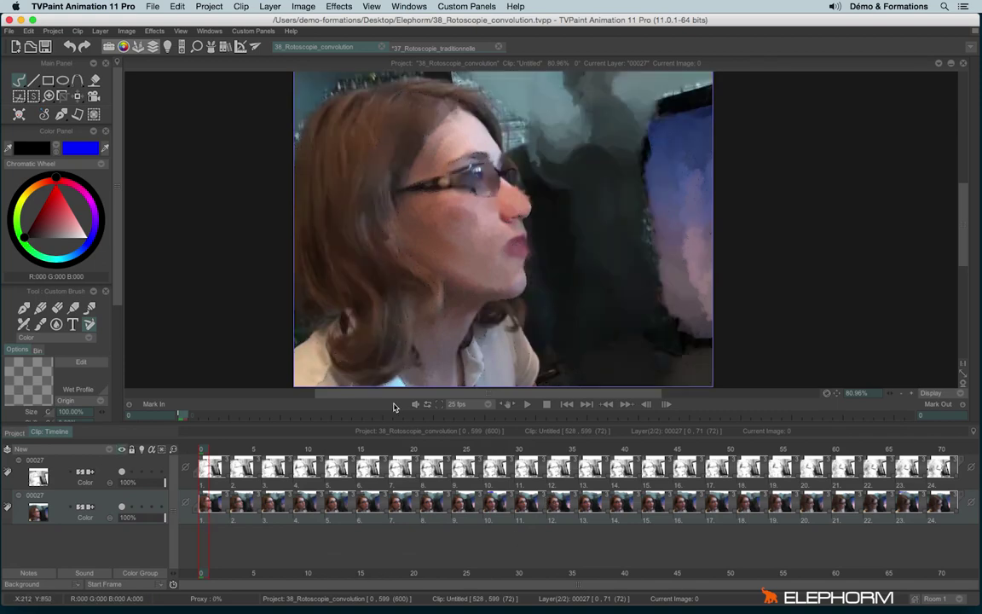
key(Up)
mouse_move(213, 452)
mouse_down()
mouse_move(597, 450)
mouse_move(200, 452)
mouse_up()
key(Down)
scroll(77, 281, down, 3)
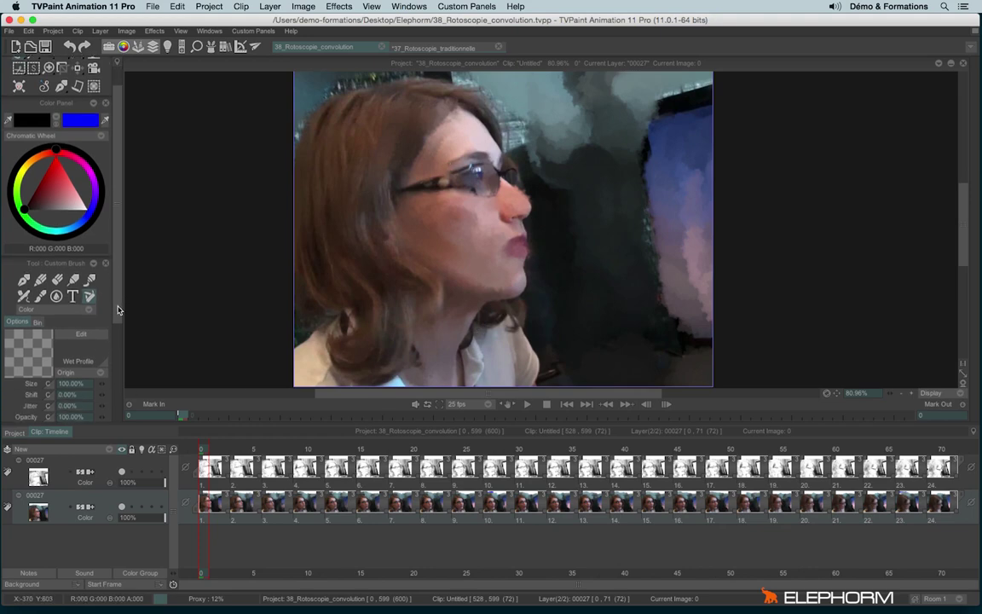
Review the custom brush's stamp source choices, including Smear Stamp, while keeping Origin Stamp selected.
click(67, 346)
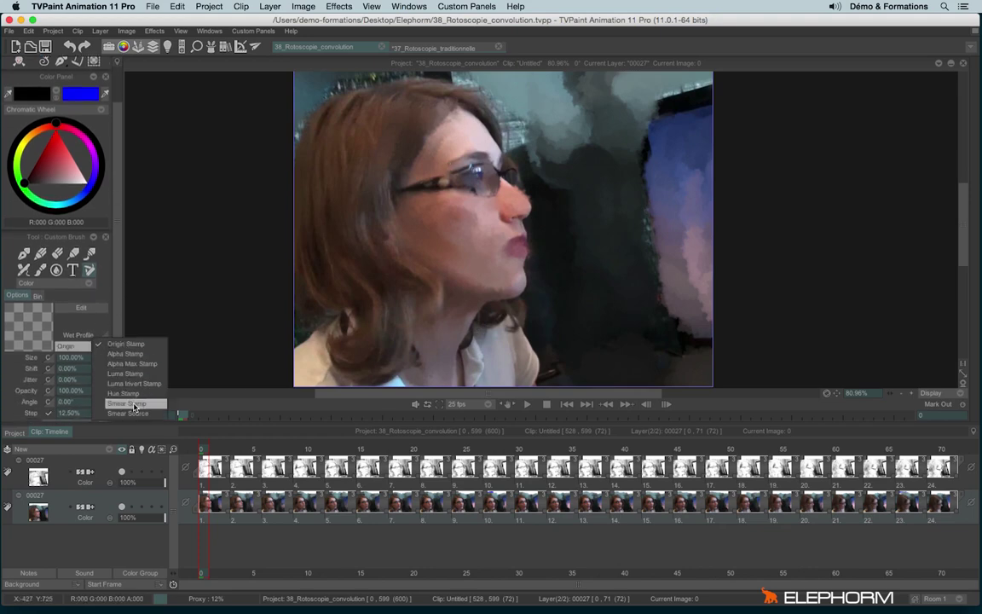
click(80, 314)
drag(116, 324, 107, 263)
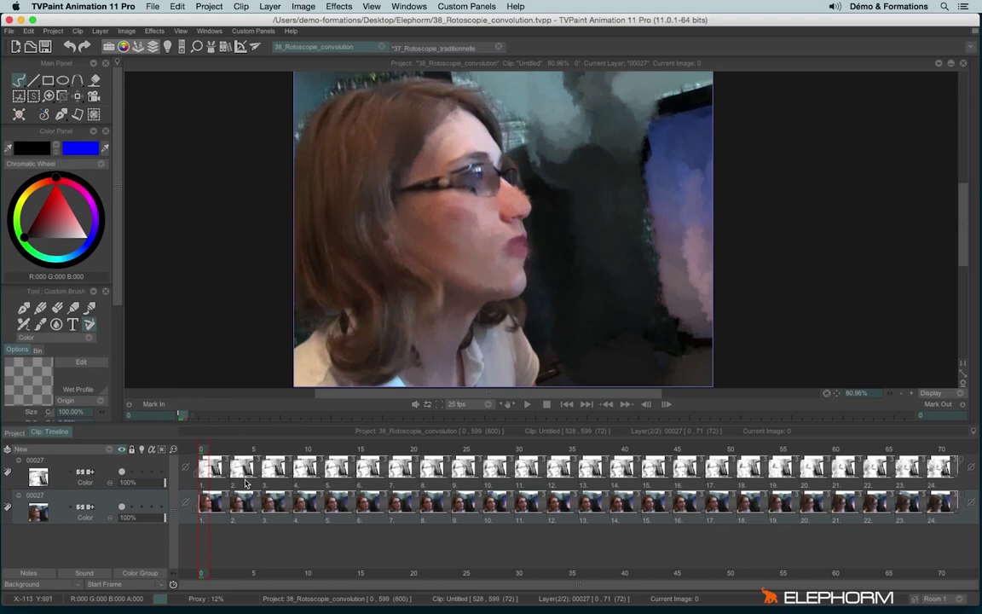
Play back the painted colour layer on its own and again with the black-and-white line layer displayed over it.
click(527, 404)
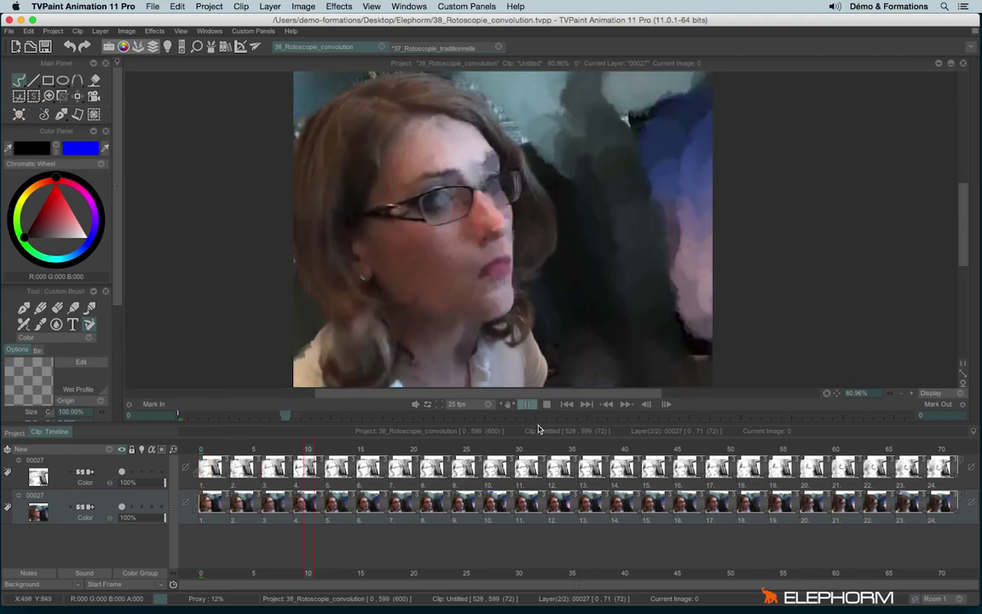
click(546, 405)
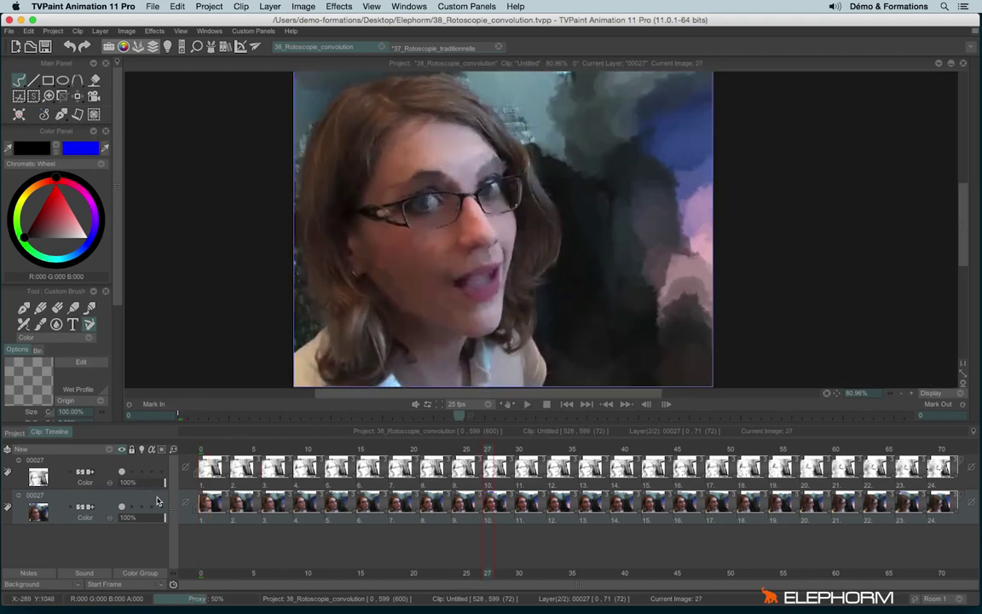
click(527, 404)
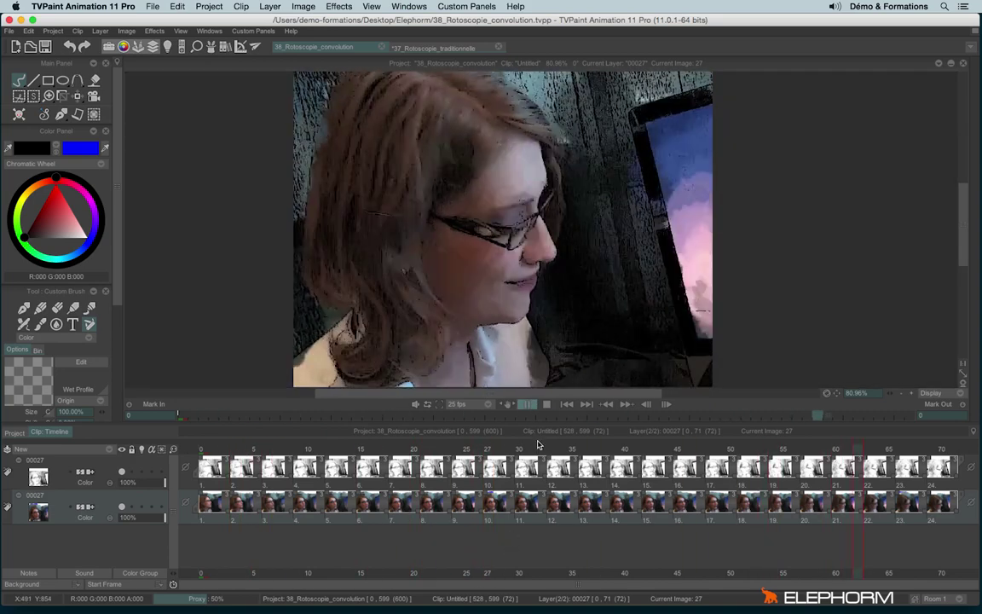
click(546, 404)
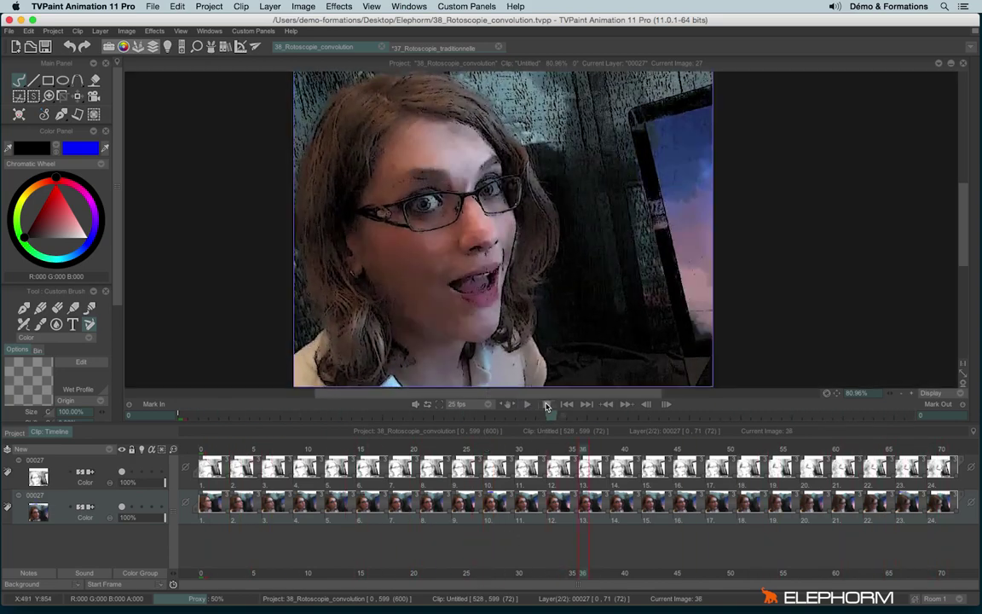